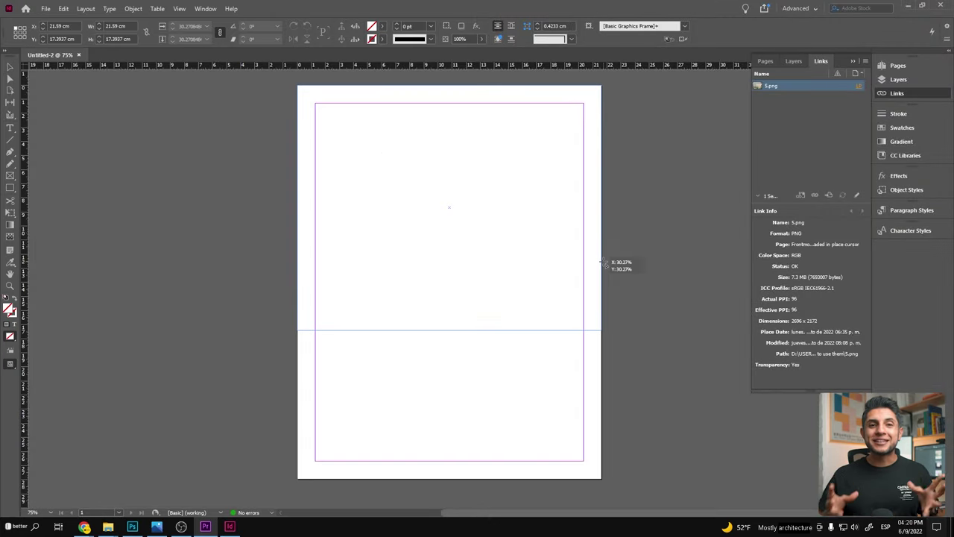
# - Place 5.png into the empty frame on the top half of the page
pyautogui.click(449, 207)
# - Enlarge the building image to about 59.5% and extend its frame's bottom edge downward
pyautogui.moveTo(449, 208)
pyautogui.mouseDown()
pyautogui.moveTo(411, 291)
pyautogui.moveTo(447, 223)
pyautogui.moveTo(496, 197)
pyautogui.moveTo(445, 206)
pyautogui.mouseUp()
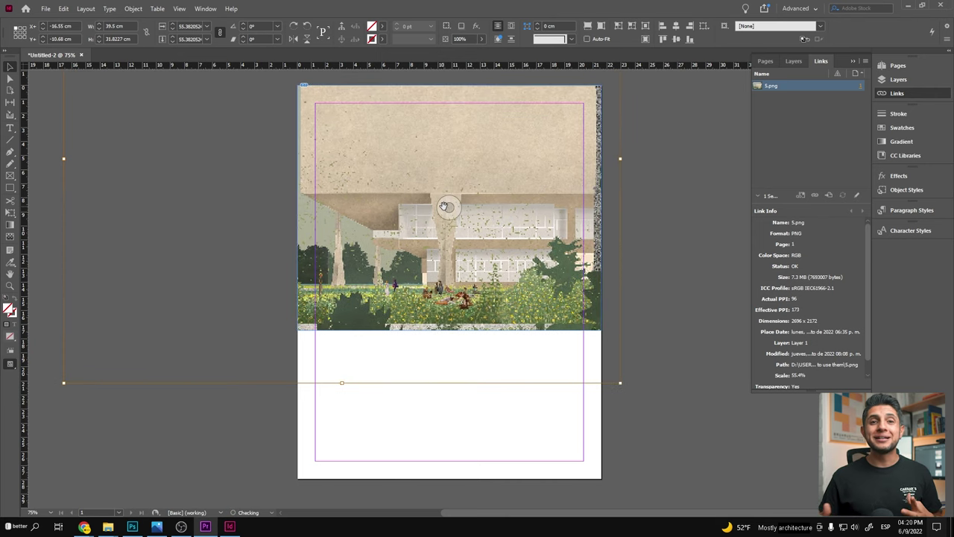
pyautogui.moveTo(633, 390)
pyautogui.mouseDown()
pyautogui.moveTo(447, 207)
pyautogui.moveTo(646, 402)
pyautogui.mouseUp()
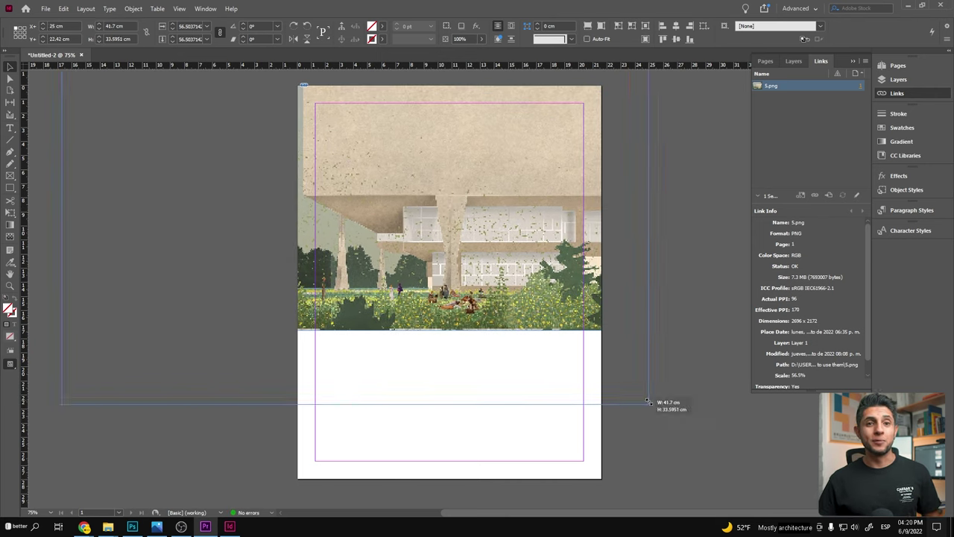
pyautogui.moveTo(448, 207); pyautogui.dragTo(440, 204)
pyautogui.press('Escape')
pyautogui.moveTo(450, 331); pyautogui.dragTo(449, 338)
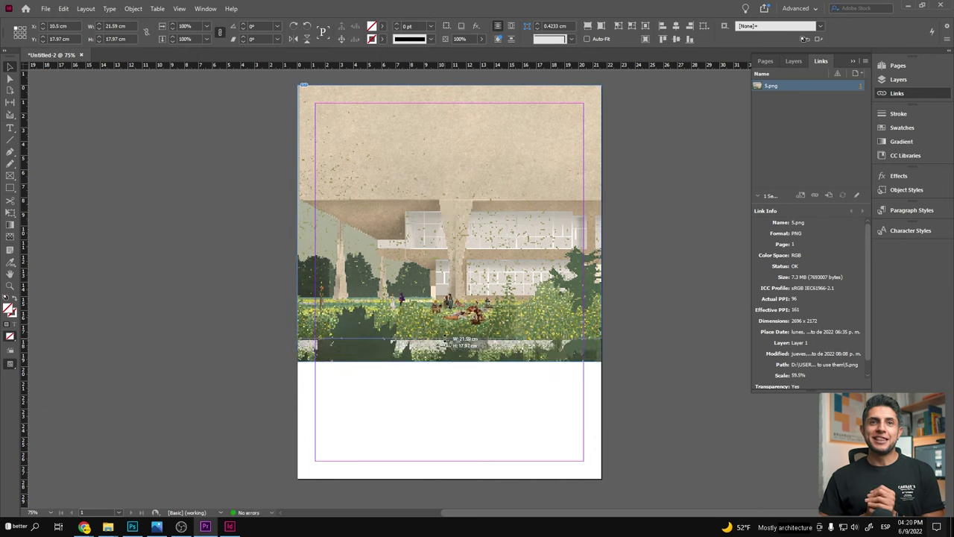
# - Draw a 21.59 × 9.97 cm rectangle covering the lower page beneath the rendering
pyautogui.click(129, 276)
pyautogui.moveTo(603, 483); pyautogui.dragTo(603, 482)
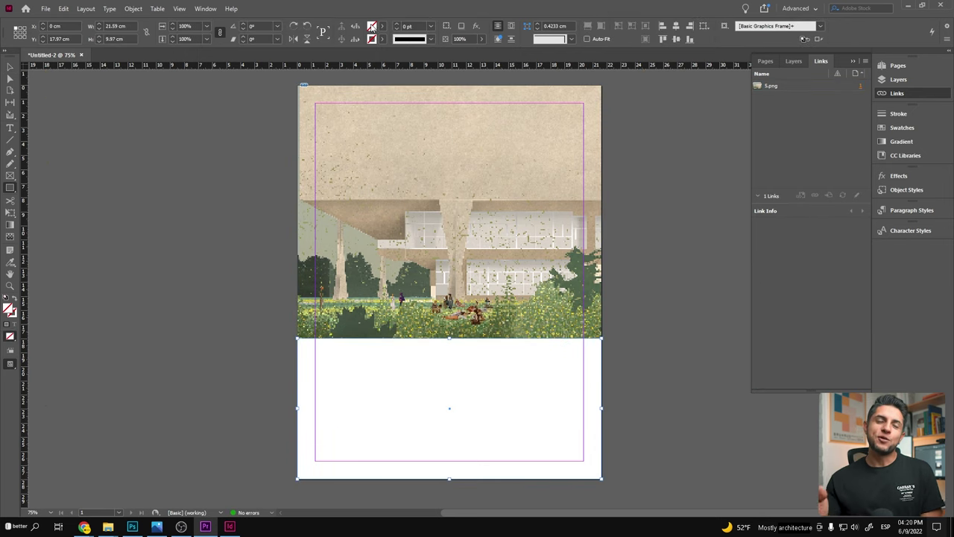
pyautogui.doubleClick(372, 26)
# - Fill the lower rectangle off-white and add a fitted 'portfolio.' text frame below the image
pyautogui.click(575, 194)
pyautogui.moveTo(342, 441); pyautogui.dragTo(300, 416)
pyautogui.press('t')
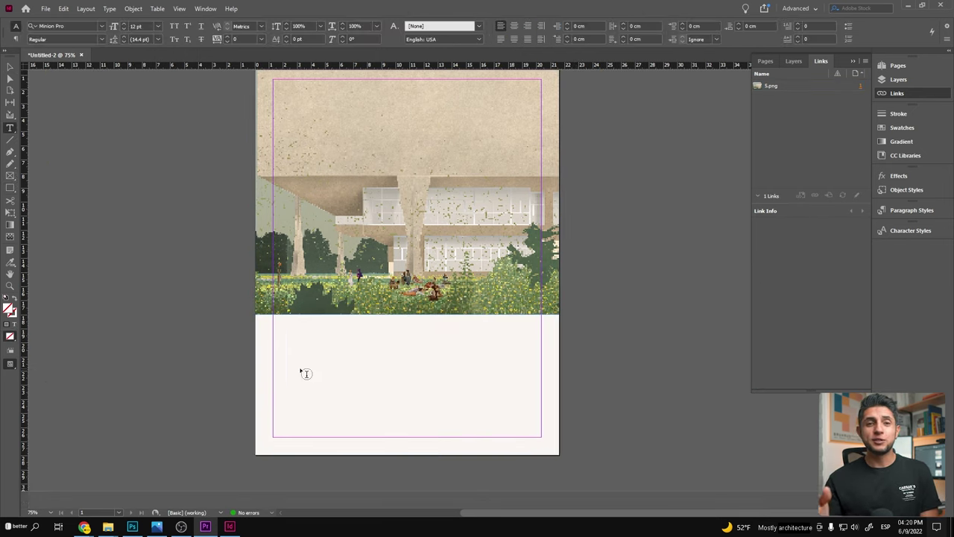
pyautogui.moveTo(288, 362); pyautogui.dragTo(417, 395)
pyautogui.write('portfoi')
pyautogui.press('Escape')
pyautogui.hotkey('ctrl', 'alt', 'c')
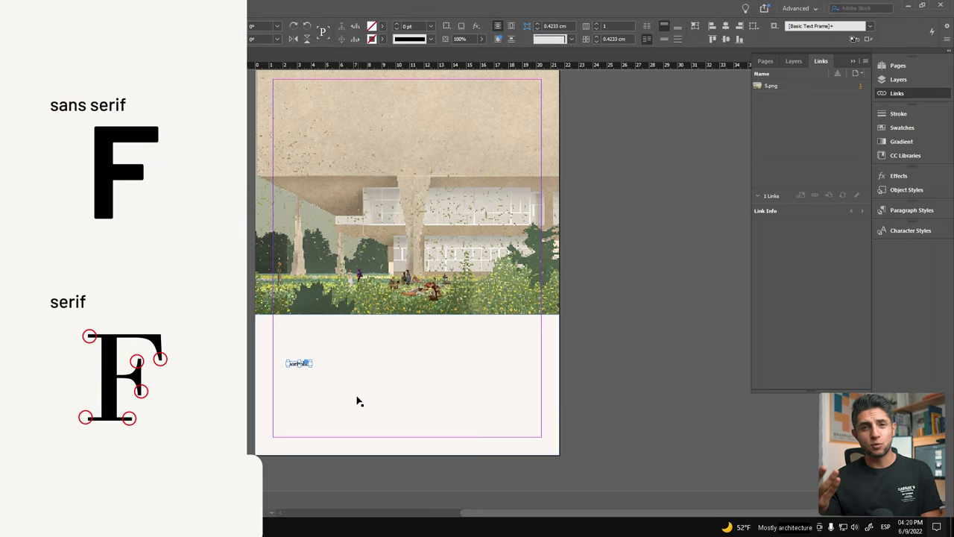
# - Set 'portfolio.' in Roboto Black, fit its frame and enlarge the text
pyautogui.moveTo(333, 354); pyautogui.dragTo(333, 354)
pyautogui.doubleClick(333, 354)
pyautogui.hotkey('ctrl', 'a')
pyautogui.click(101, 26)
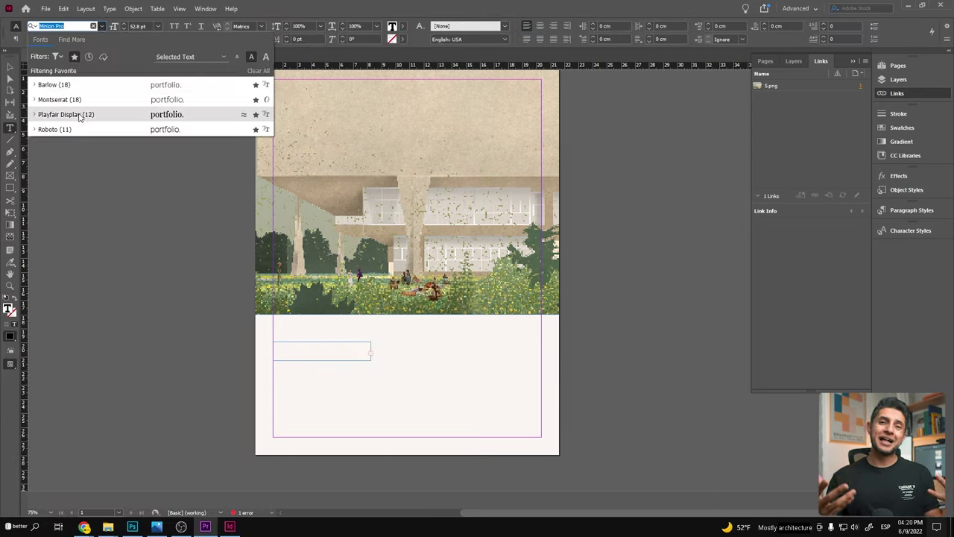
pyautogui.click(44, 130)
pyautogui.click(101, 39)
pyautogui.click(60, 153)
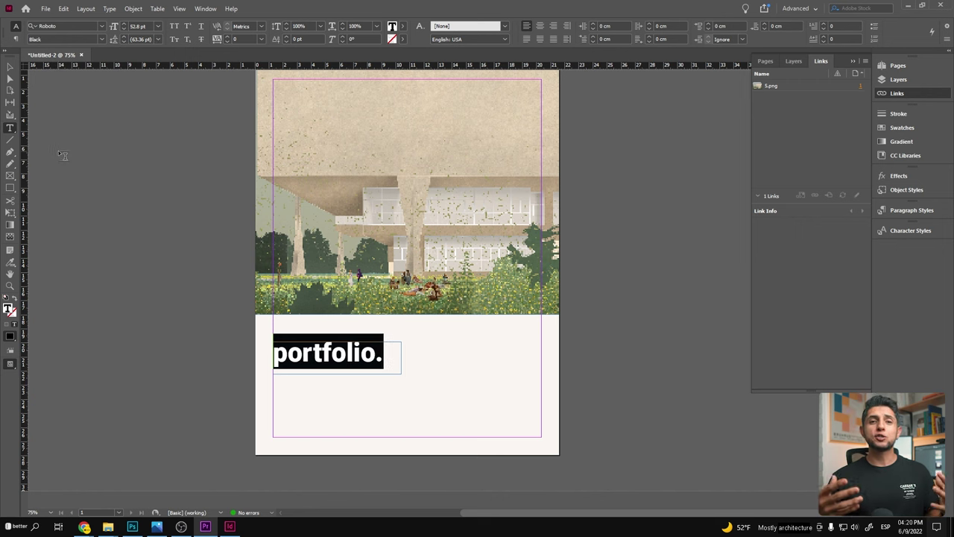
pyautogui.press('Escape')
pyautogui.hotkey('ctrl', 'alt', 'c')
pyautogui.hotkey('ctrl', 'shift', '.')
pyautogui.hotkey('ctrl', 'shift', '.')
pyautogui.hotkey('ctrl', 'shift', '.')
pyautogui.hotkey('ctrl', '=')
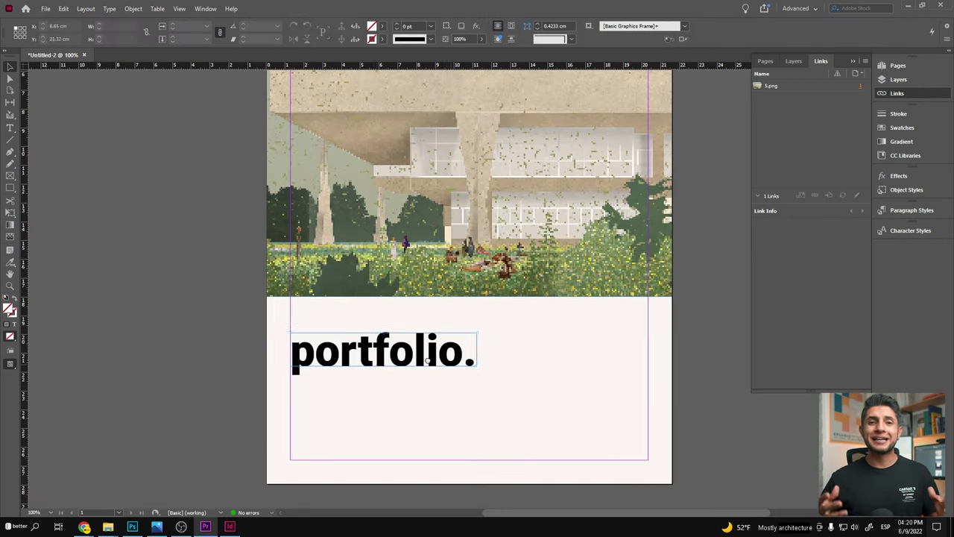
# - Duplicate the frame above as the author's name line, widened and set to Roboto Regular
pyautogui.moveTo(367, 320); pyautogui.dragTo(366, 320)
pyautogui.doubleClick(367, 320)
pyautogui.hotkey('ctrl', 'a')
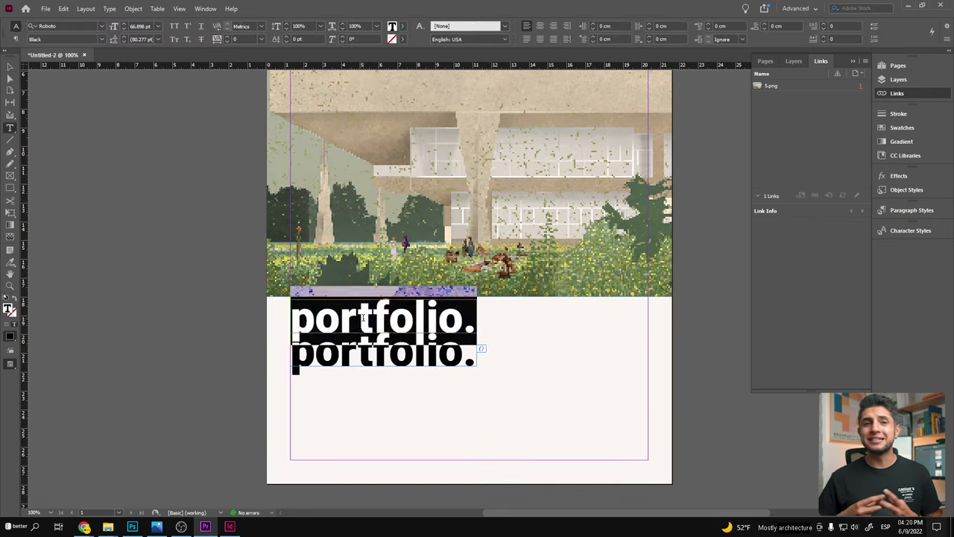
pyautogui.write('steven')
pyautogui.press('Escape')
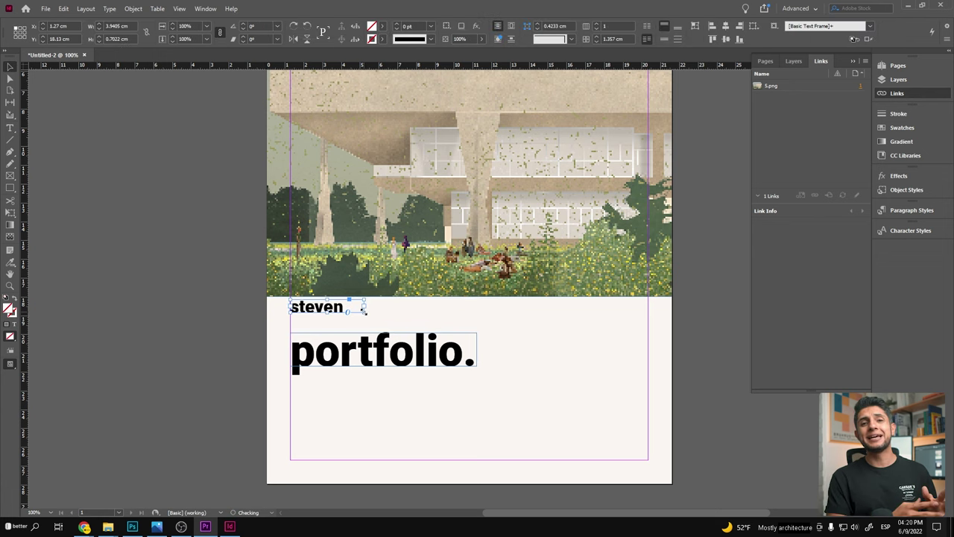
pyautogui.hotkey('ctrl', '=')
pyautogui.moveTo(539, 352); pyautogui.dragTo(543, 348)
pyautogui.doubleClick(337, 339)
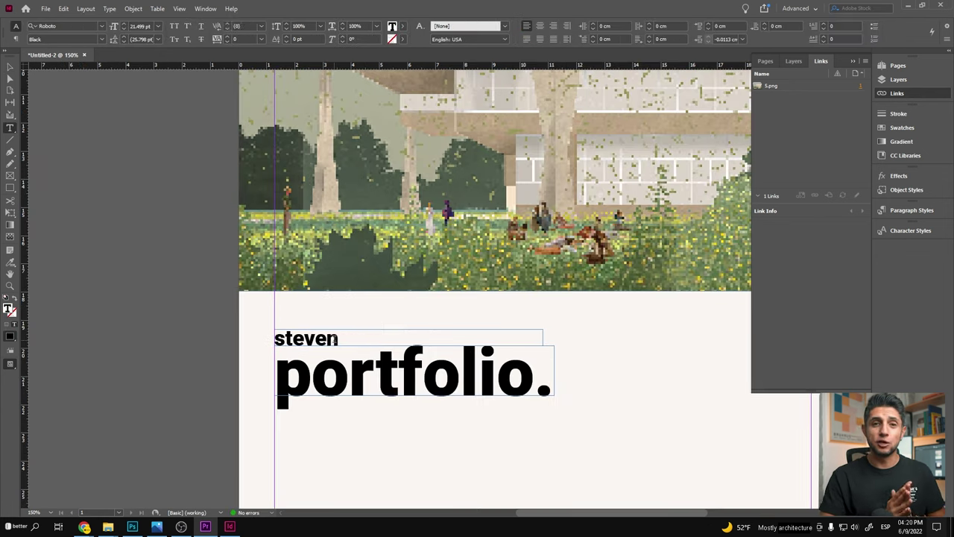
pyautogui.hotkey('ctrl', 'a')
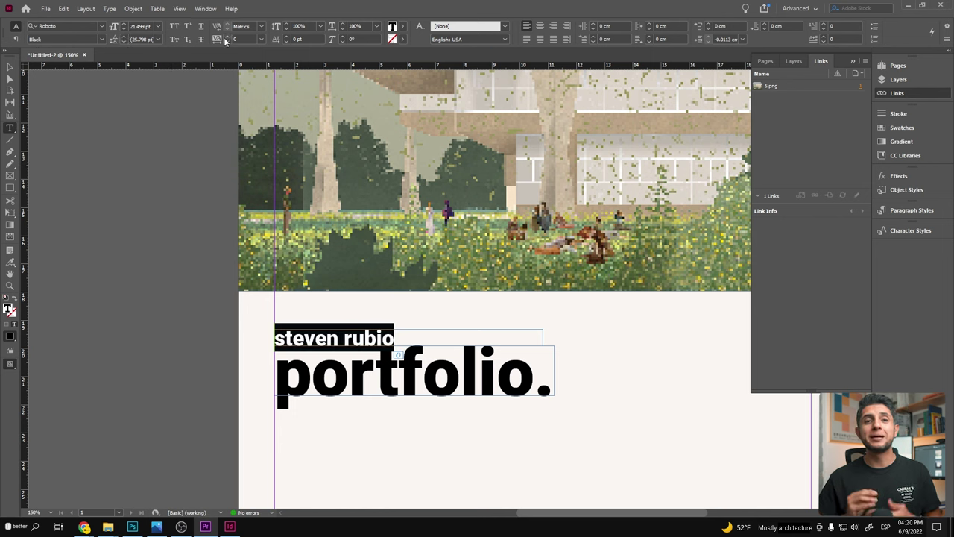
pyautogui.click(102, 38)
pyautogui.click(75, 113)
pyautogui.press('Escape')
# - Turn the right-hand copy into 'selected works' in Roboto Black with 15 pt leading
pyautogui.scroll(-4, 272, 273)
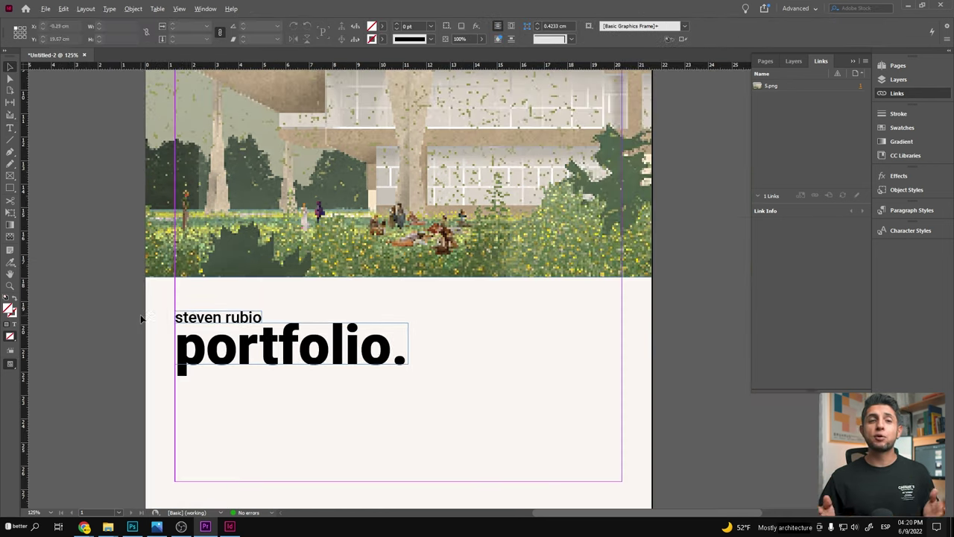
pyautogui.click(199, 318)
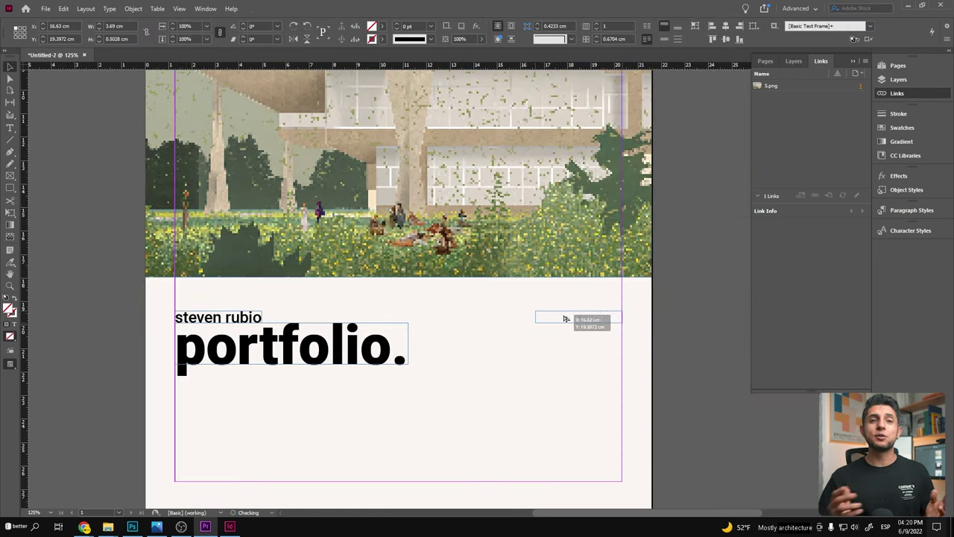
pyautogui.hotkey('ctrl', 'a')
pyautogui.write('selected works')
pyautogui.hotkey('ctrl', 'a')
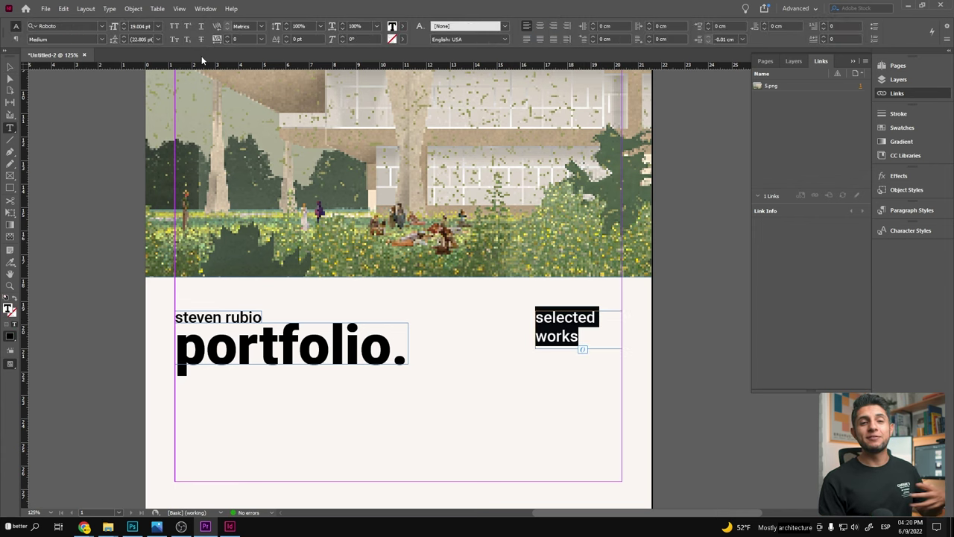
pyautogui.click(124, 42)
pyautogui.scroll(2, 608, 340)
pyautogui.click(101, 39)
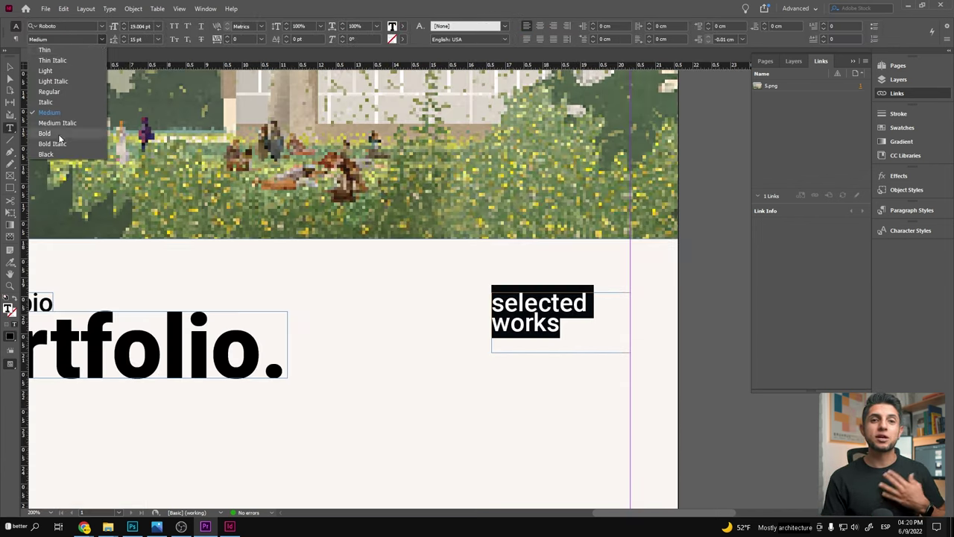
pyautogui.click(45, 133)
pyautogui.click(101, 39)
pyautogui.click(46, 154)
pyautogui.press('Escape')
pyautogui.hotkey('ctrl', '0')
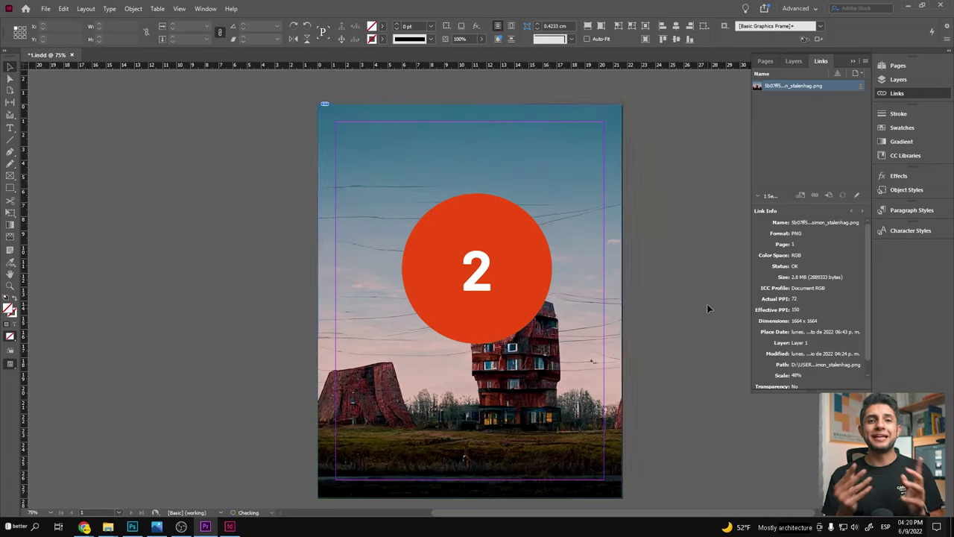
# - Fill the centred box near-white and enlarge the tower image inside its frame to about 51%
pyautogui.click(270, 279)
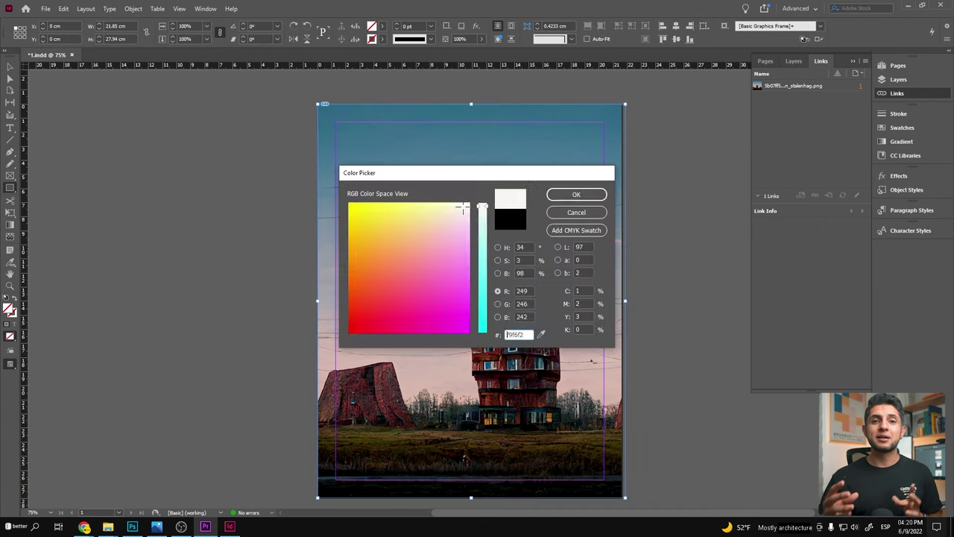
pyautogui.click(575, 194)
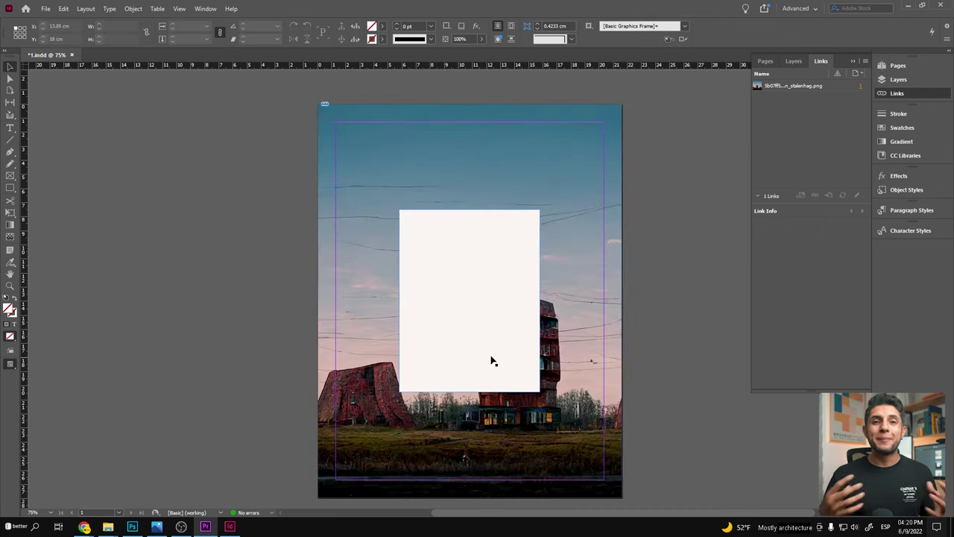
pyautogui.hscroll(2, 435, 296)
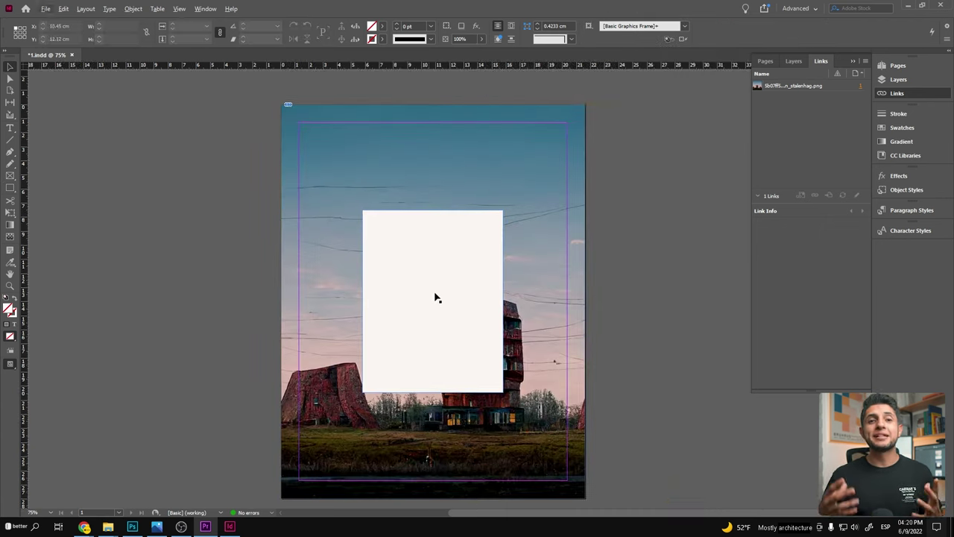
pyautogui.moveTo(304, 305); pyautogui.dragTo(356, 301)
pyautogui.hscroll(-2, 507, 275)
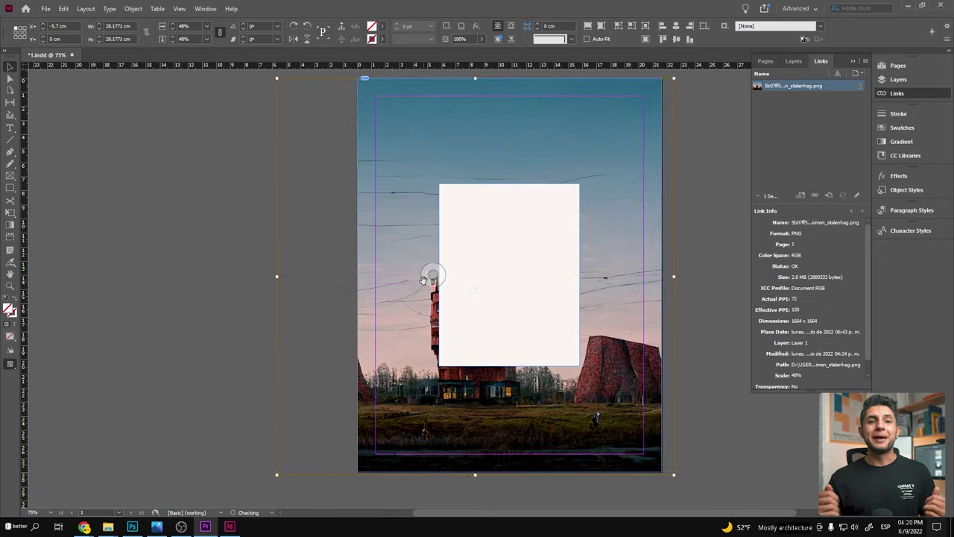
pyautogui.moveTo(350, 481); pyautogui.dragTo(313, 522)
pyautogui.hotkey('ctrl', '-')
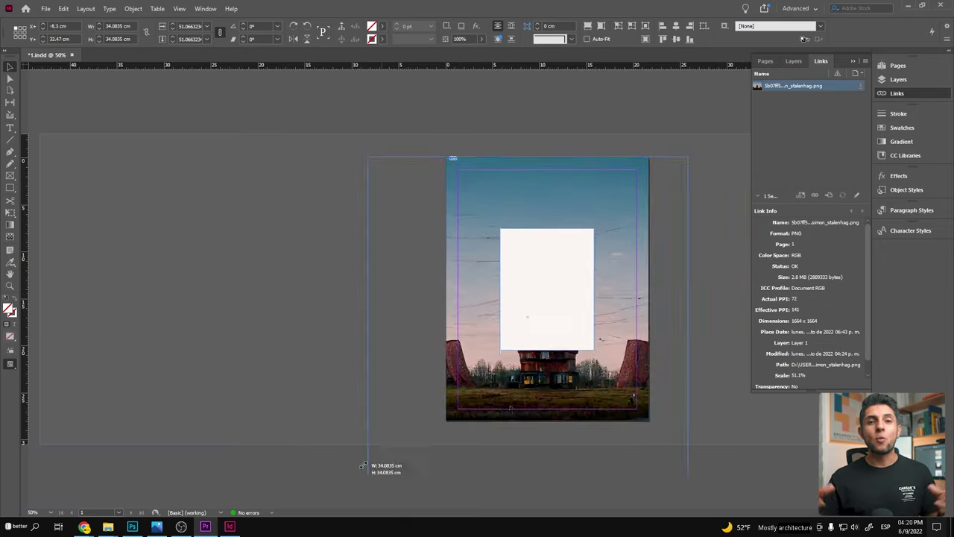
pyautogui.hotkey('ctrl', '=')
pyautogui.hotkey('ctrl', '=')
# - Add the author's name in the white box as large Roboto Bold all-caps text
pyautogui.press('t')
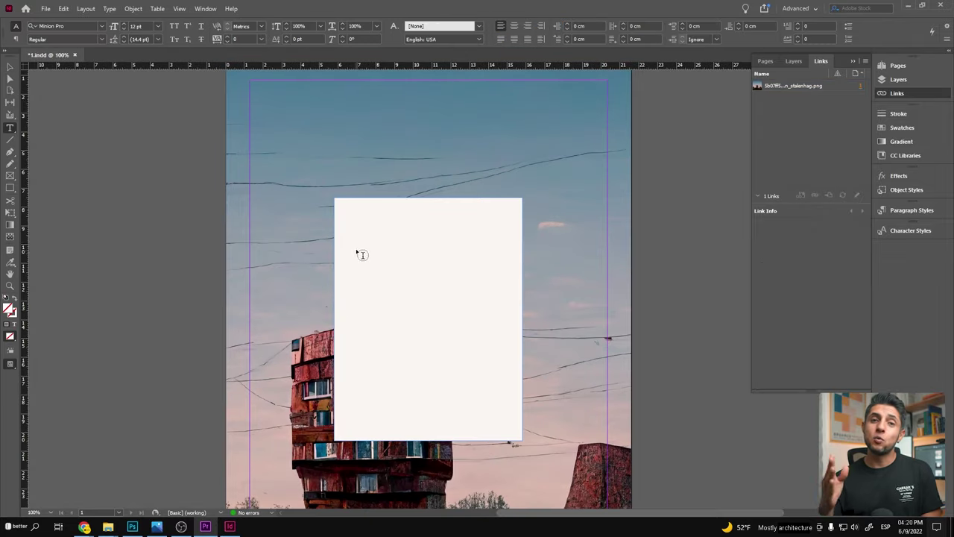
pyautogui.moveTo(354, 242); pyautogui.dragTo(472, 298)
pyautogui.write('steven rubio')
pyautogui.hotkey('ctrl', 'a')
pyautogui.click(68, 26)
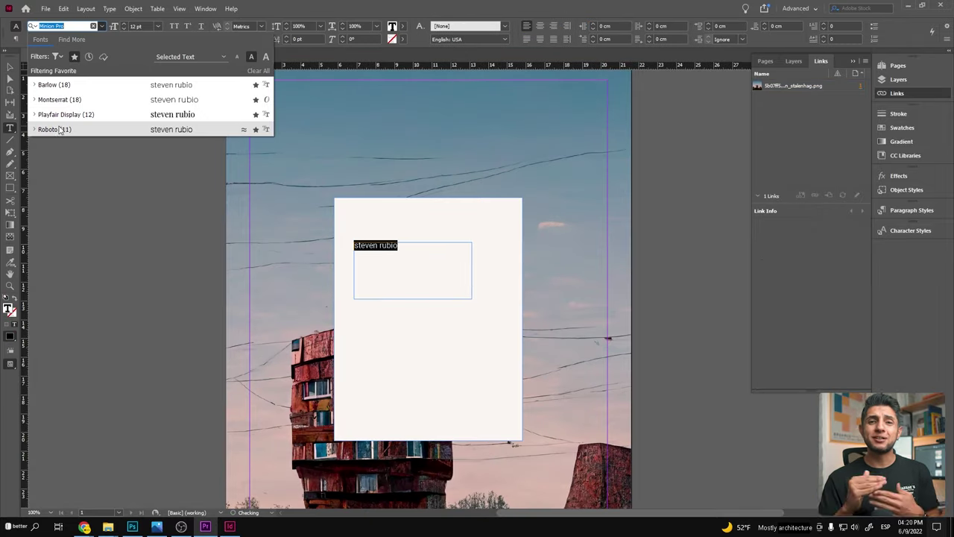
pyautogui.click(60, 127)
pyautogui.click(174, 26)
pyautogui.click(103, 39)
pyautogui.click(82, 124)
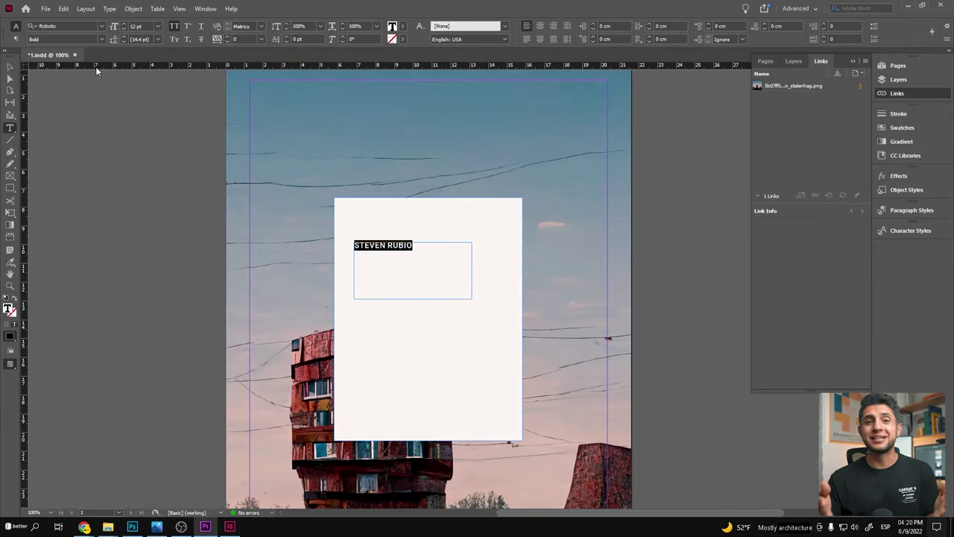
pyautogui.press('Escape')
pyautogui.moveTo(471, 290); pyautogui.dragTo(515, 272)
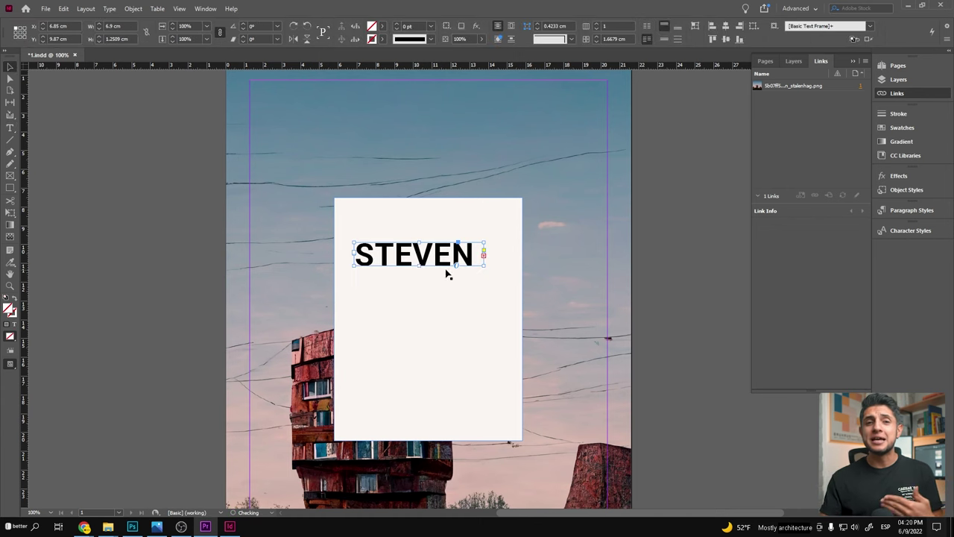
# - Set the PORTFOLIO line above the title to Roboto Thin
pyautogui.doubleClick(470, 309)
pyautogui.hotkey('ctrl', 'a')
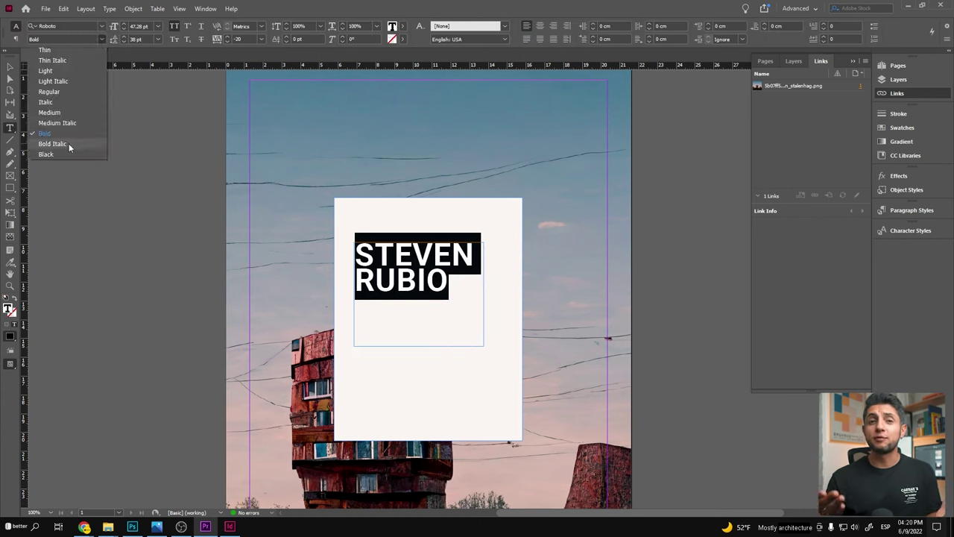
pyautogui.click(70, 142)
pyautogui.press('Escape')
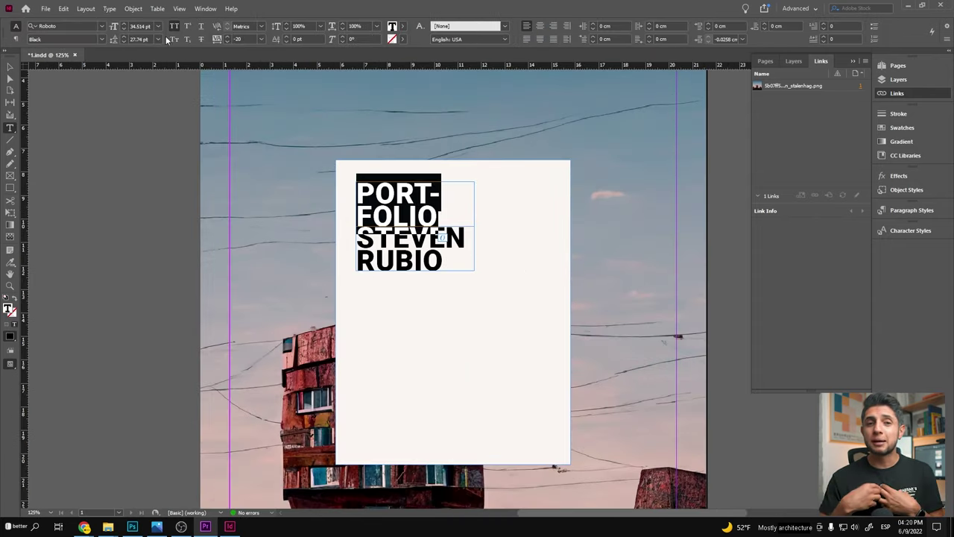
pyautogui.click(101, 39)
pyautogui.click(60, 50)
pyautogui.press('Escape')
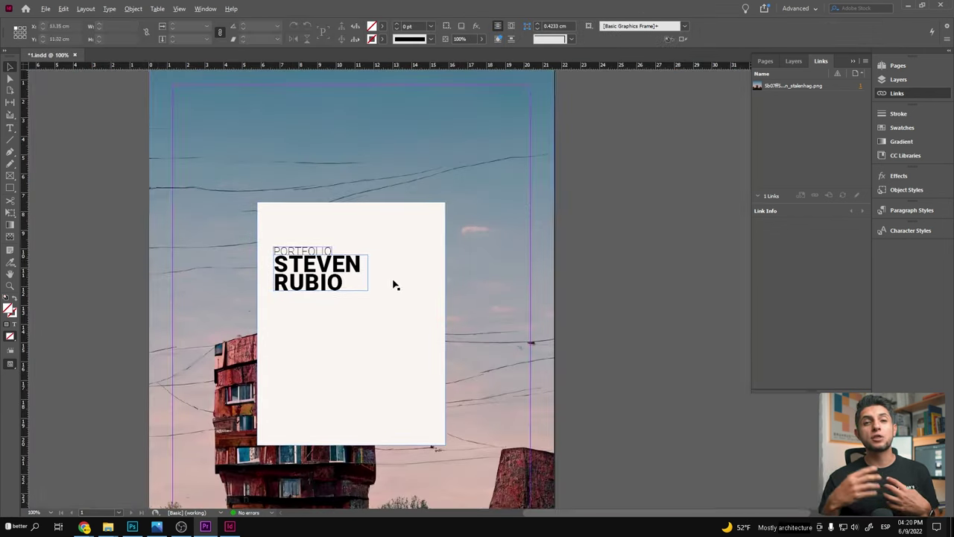
# - Add the SELECTED WORKS 2022 caption near the panel's bottom and select it with the title
pyautogui.write('WORKS')
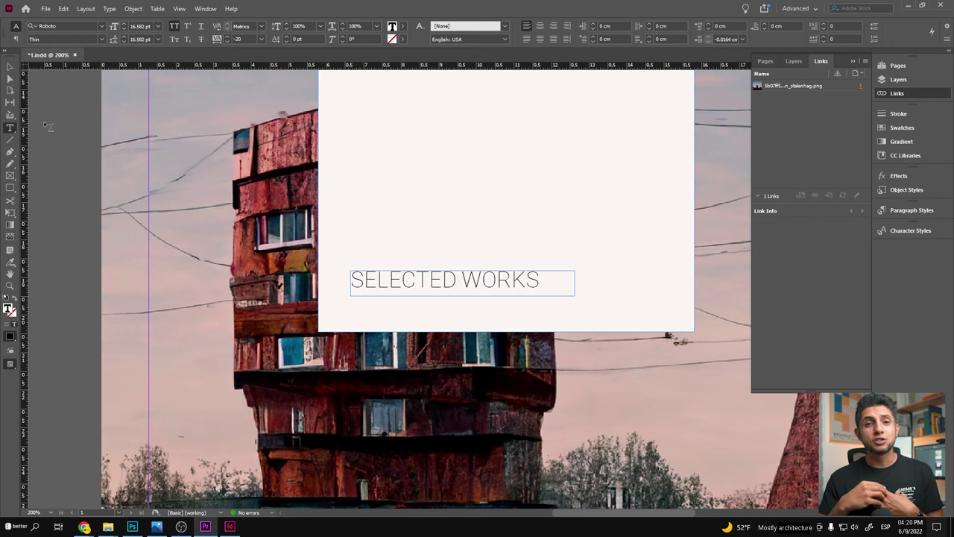
pyautogui.press('Escape')
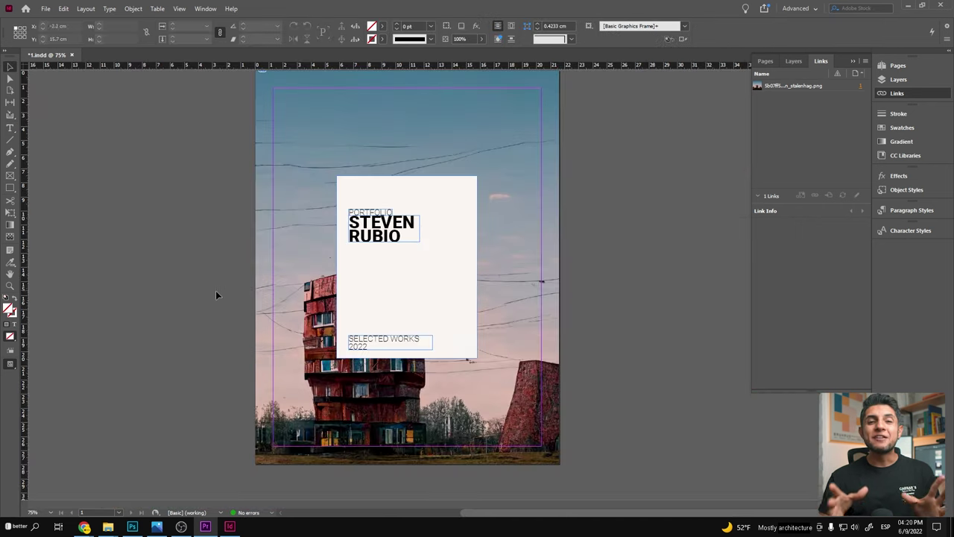
pyautogui.click(204, 294)
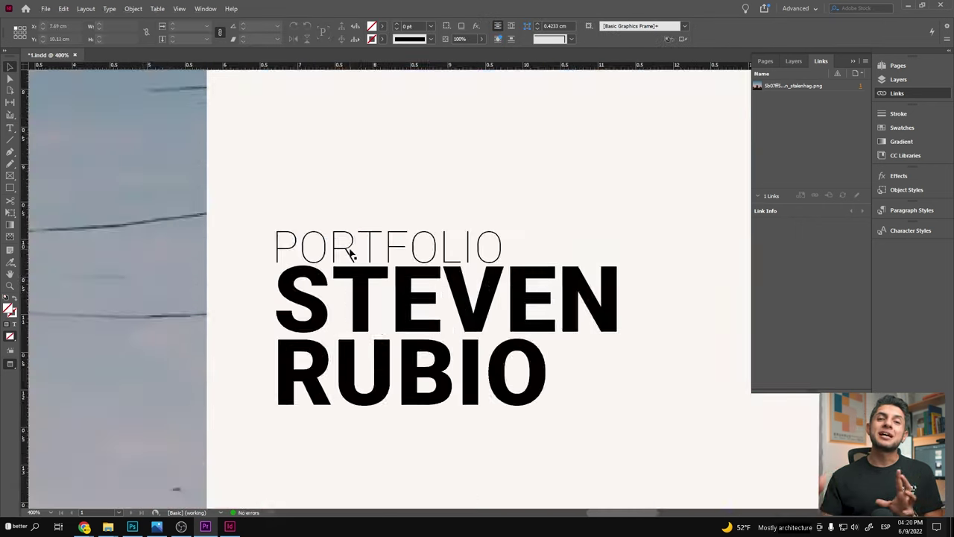
pyautogui.scroll(-3, 438, 253)
pyautogui.scroll(-2, 438, 253)
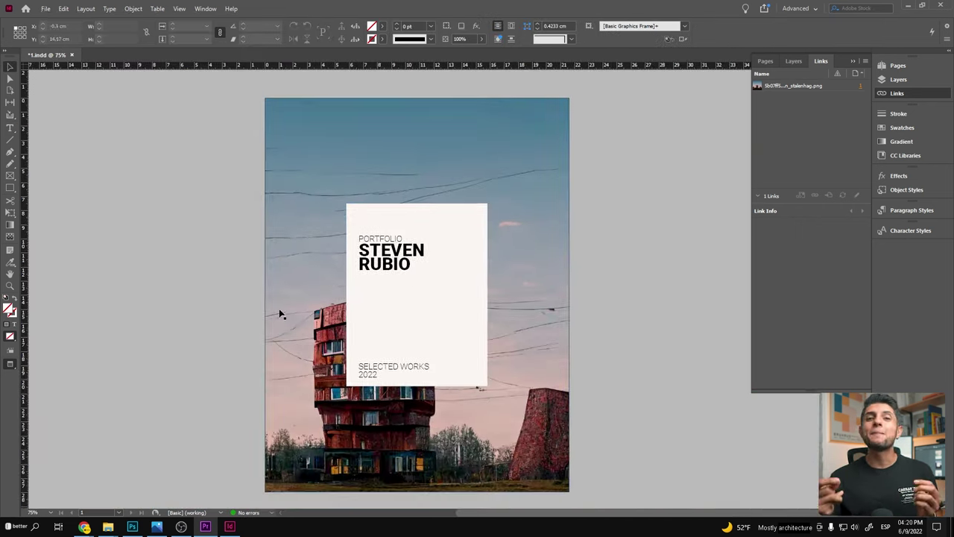
pyautogui.click(391, 243)
pyautogui.moveTo(432, 368); pyautogui.dragTo(437, 351)
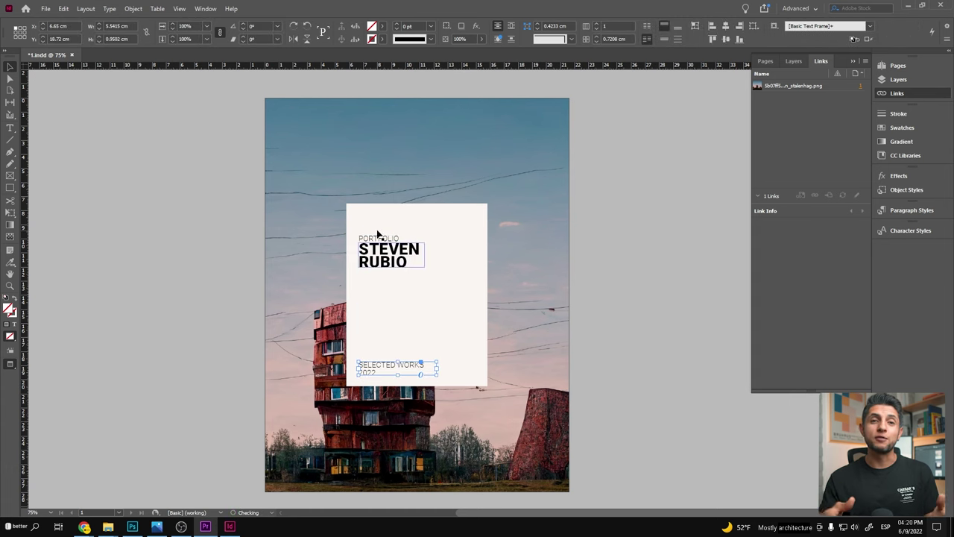
pyautogui.scroll(-1, 653, 322)
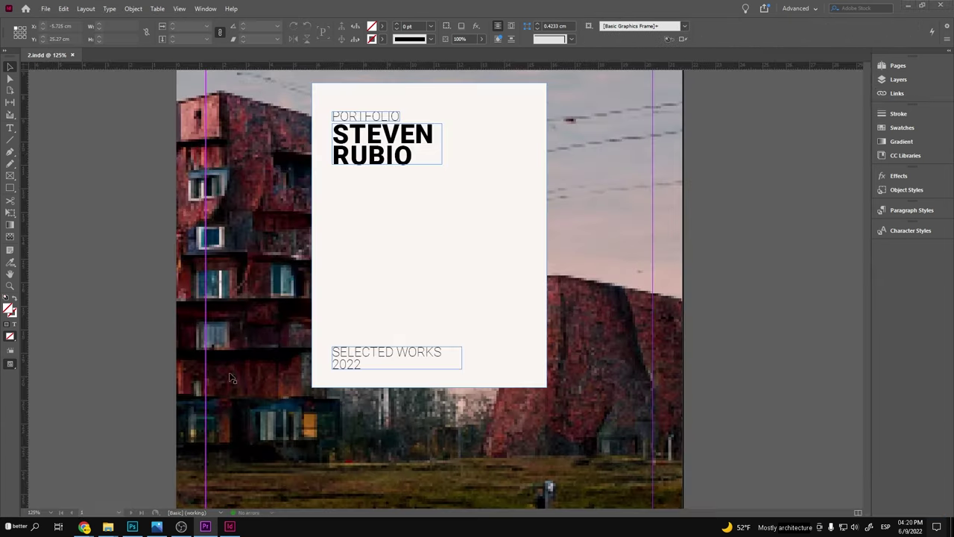
# - Scale the SELECTED WORKS 2022 frame and text up proportionally in two corner drags
pyautogui.doubleClick(357, 363)
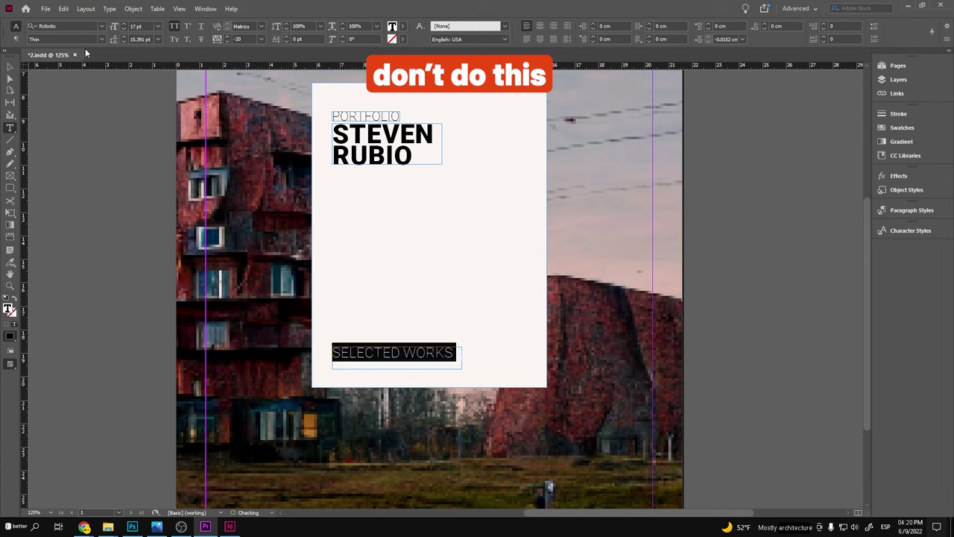
pyautogui.press('Escape')
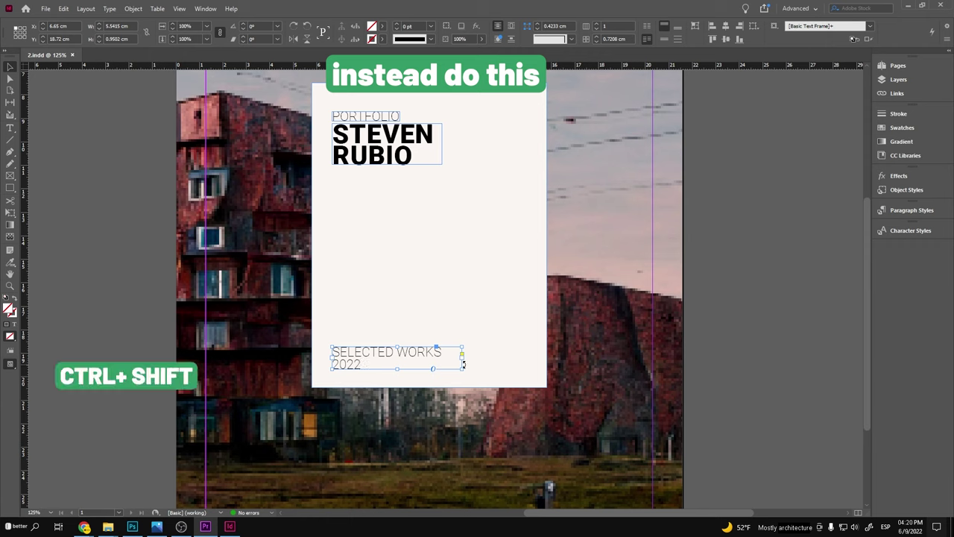
pyautogui.moveTo(463, 368); pyautogui.dragTo(507, 376)
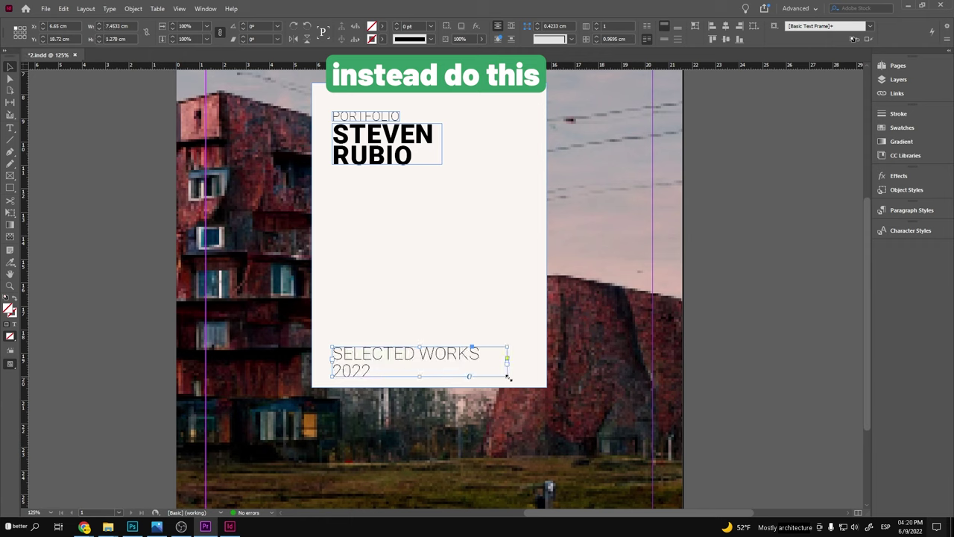
pyautogui.moveTo(430, 365); pyautogui.dragTo(452, 367)
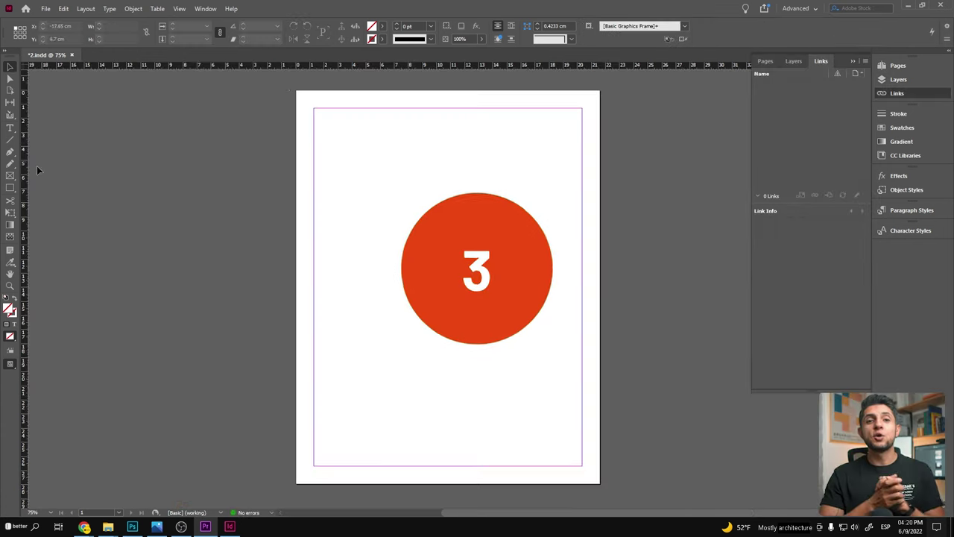
# - Cover the whole page with an off-white background rectangle
pyautogui.moveTo(591, 480); pyautogui.dragTo(600, 483)
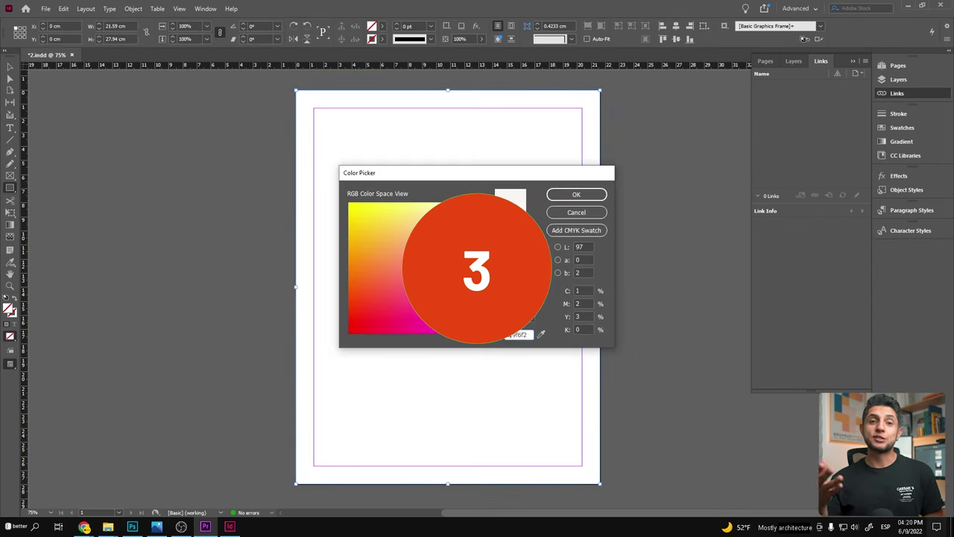
pyautogui.press('Return')
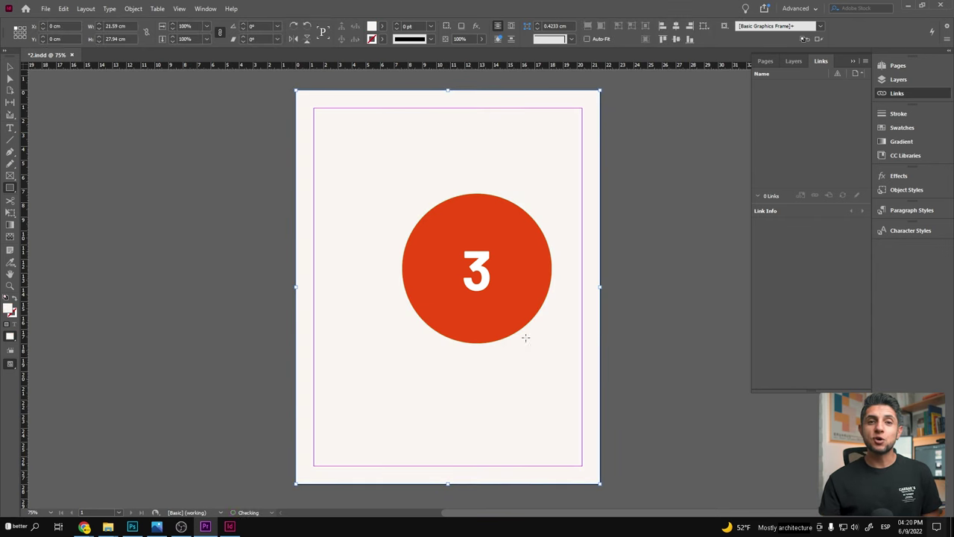
pyautogui.press('v')
pyautogui.click(205, 261)
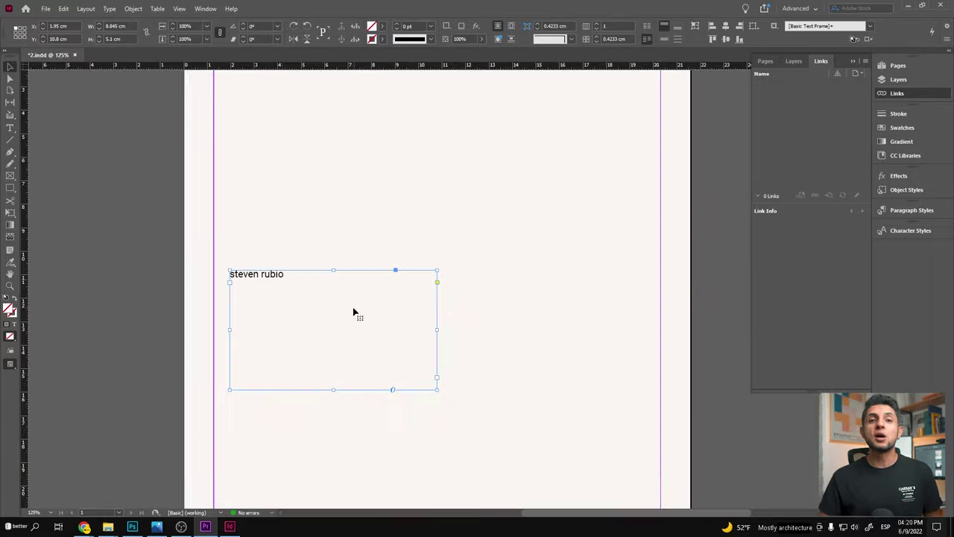
# - Set the PORTFOLIO label above the name in Roboto Thin all capitals
pyautogui.doubleClick(354, 311)
pyautogui.hotkey('ctrl', 'a')
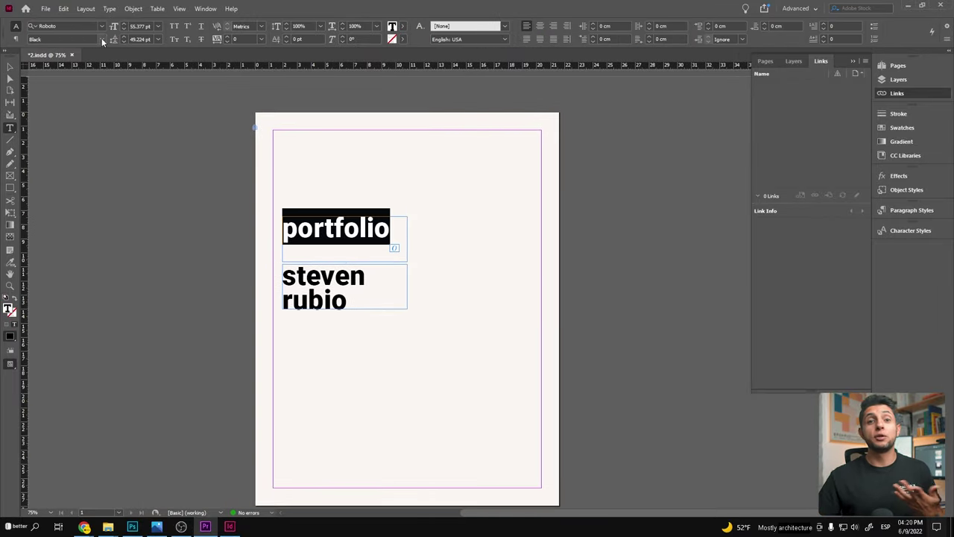
pyautogui.click(102, 39)
pyautogui.click(60, 50)
pyautogui.click(175, 26)
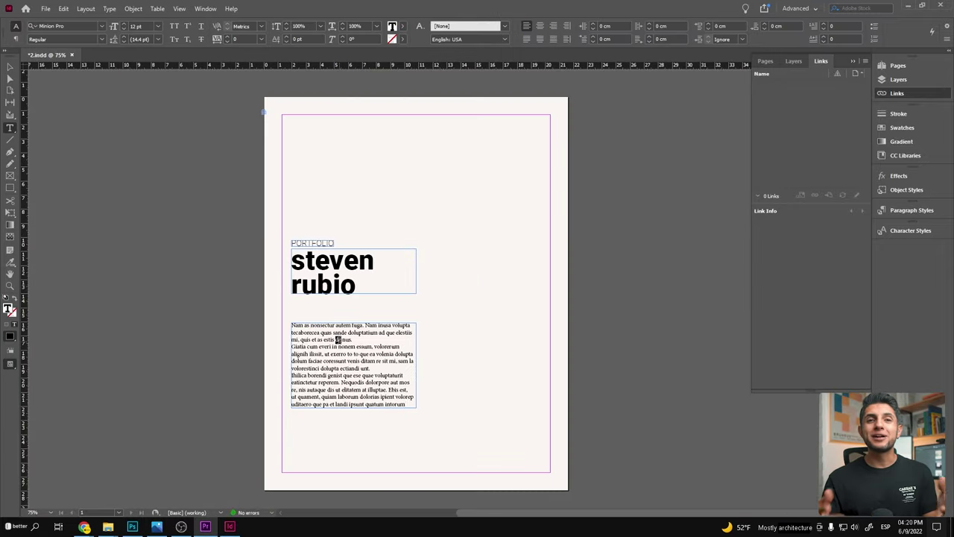
# - Set the placeholder paragraph below the name in Roboto Thin
pyautogui.hotkey('ctrl', 'a')
pyautogui.click(102, 26)
pyautogui.click(67, 129)
pyautogui.click(102, 39)
pyautogui.click(59, 51)
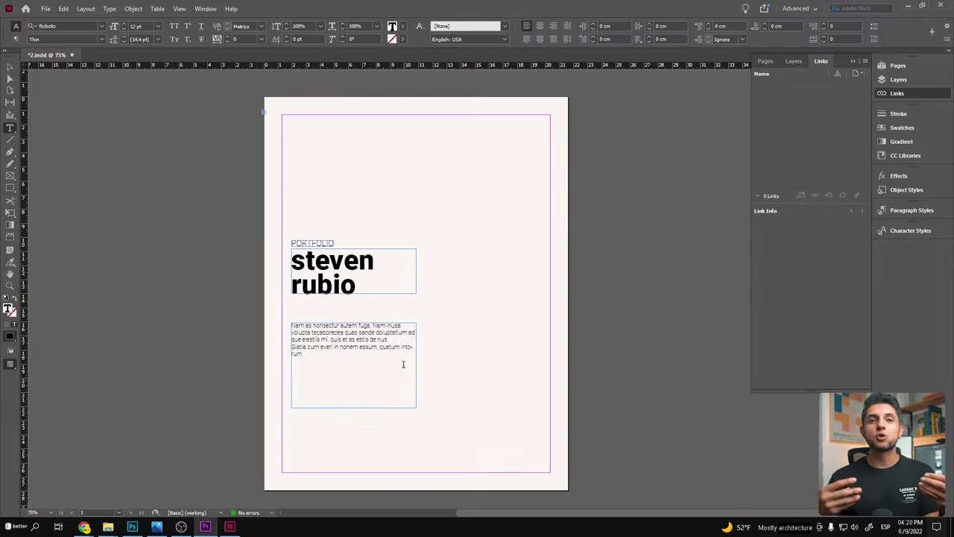
pyautogui.press('Escape')
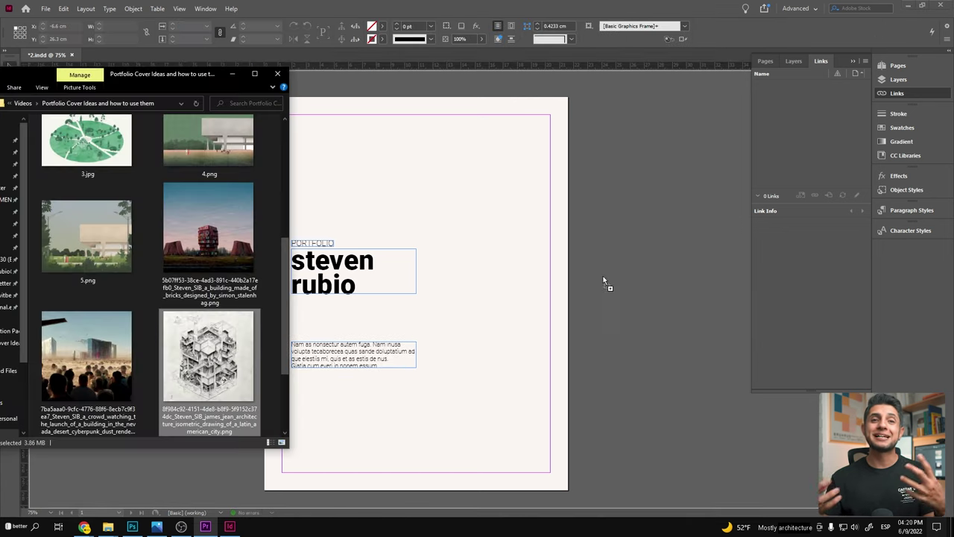
# - Place the isometric city drawing beside the title and copy the label to the bottom as SELECTED WORKS
pyautogui.moveTo(544, 358); pyautogui.dragTo(596, 388)
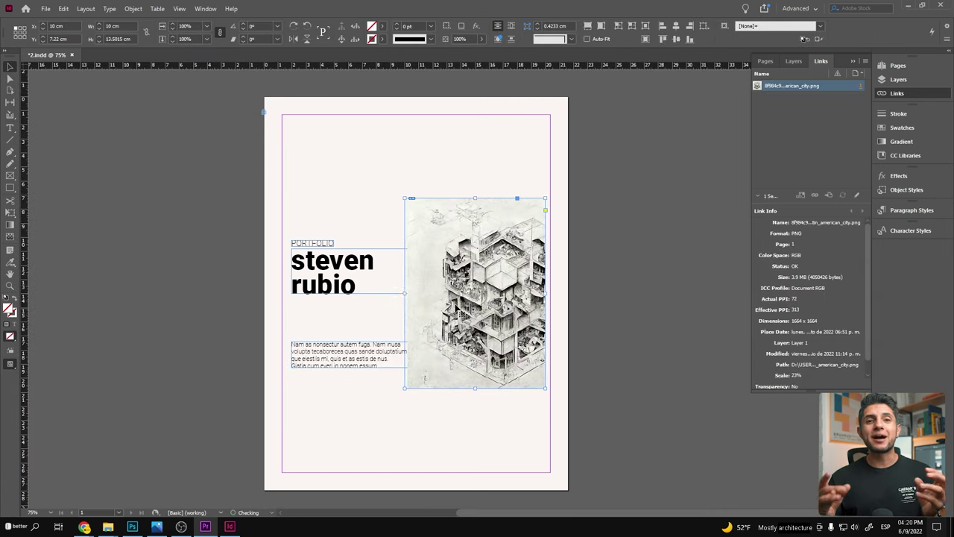
pyautogui.moveTo(405, 387)
pyautogui.mouseDown()
pyautogui.moveTo(355, 394)
pyautogui.moveTo(405, 389)
pyautogui.mouseUp()
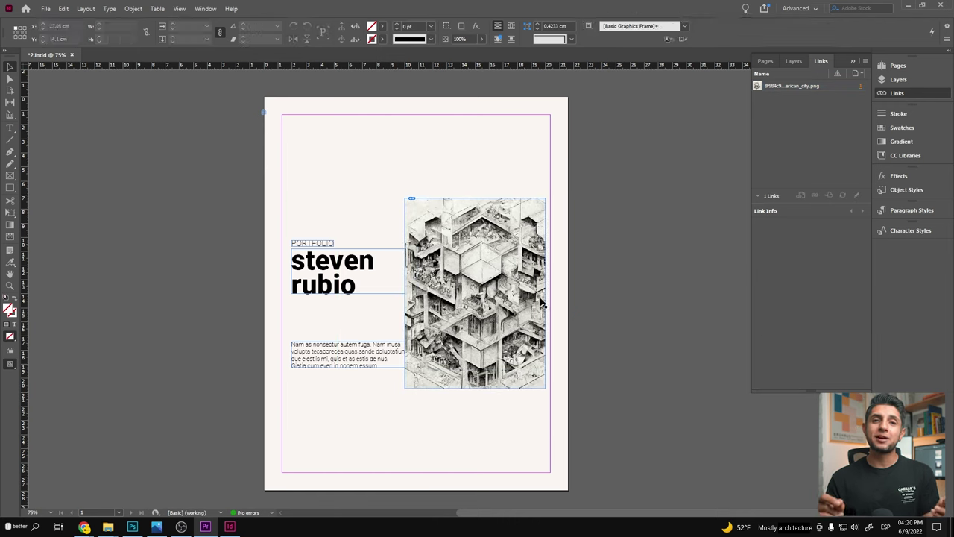
pyautogui.moveTo(306, 443); pyautogui.dragTo(306, 443)
pyautogui.hotkey('ctrl', '=')
pyautogui.doubleClick(334, 439)
pyautogui.write('SE')
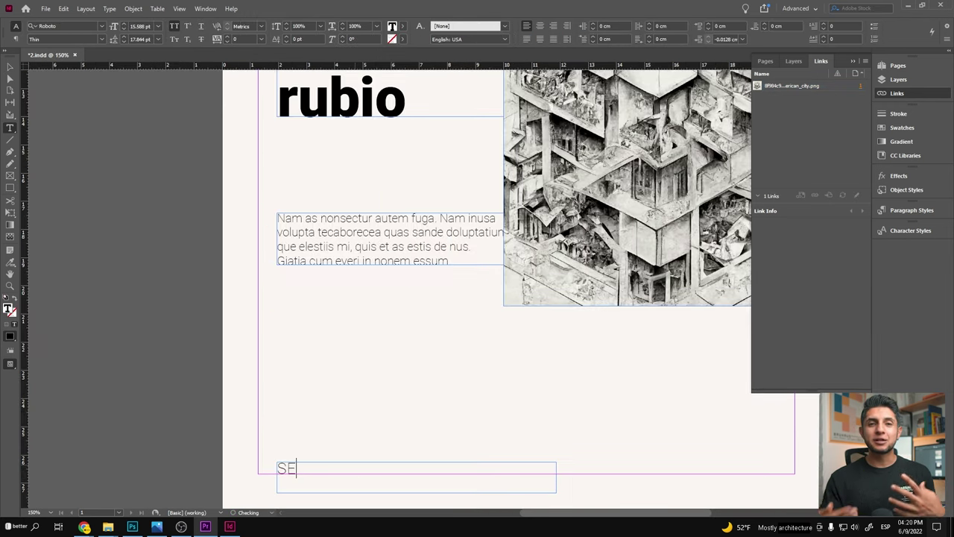
pyautogui.click(11, 67)
pyautogui.hotkey('ctrl', '-')
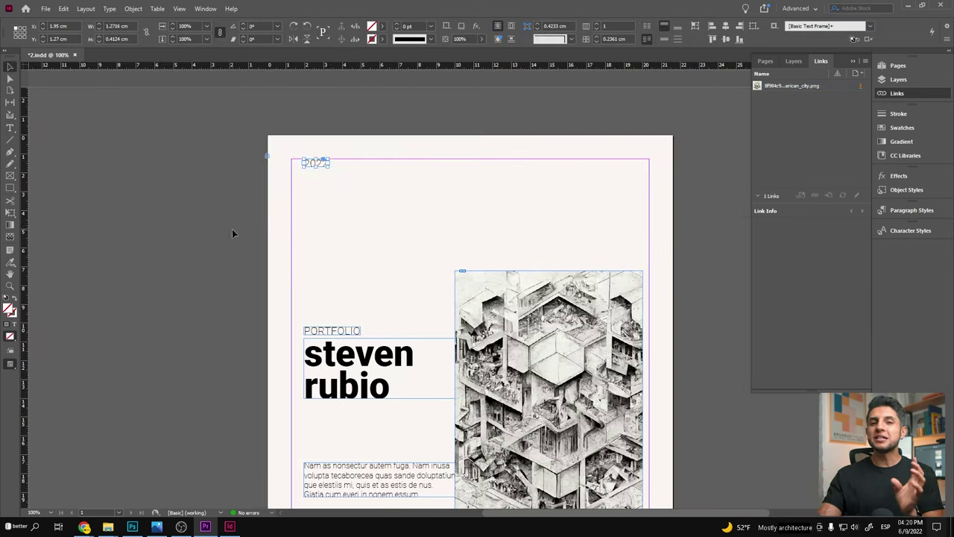
# - Move a 2022 frame to the page top and enlarge its large dot character
pyautogui.moveTo(334, 308); pyautogui.dragTo(368, 212)
pyautogui.hotkey('ctrl', 'alt', 'c')
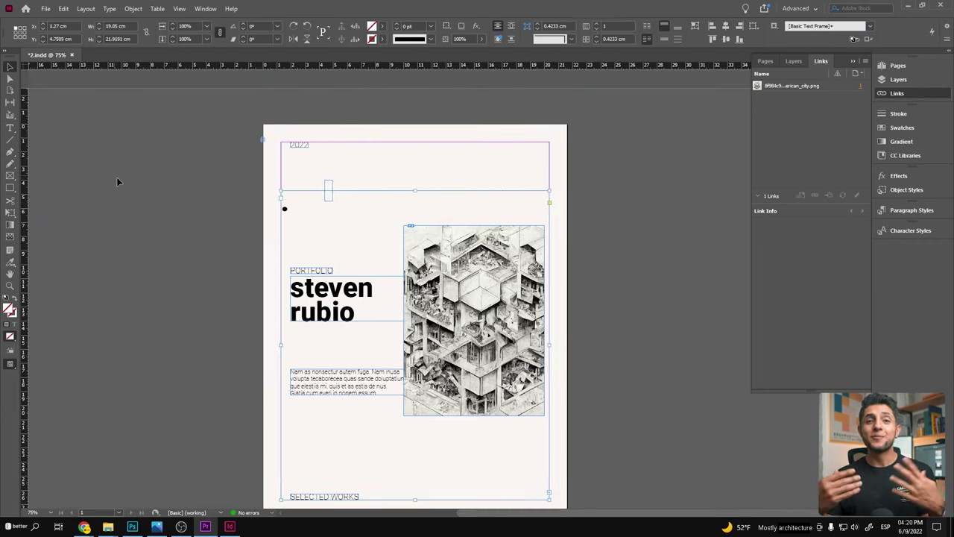
pyautogui.hotkey('ctrl', '=')
pyautogui.hotkey('ctrl', '=')
pyautogui.moveTo(348, 206); pyautogui.dragTo(392, 261)
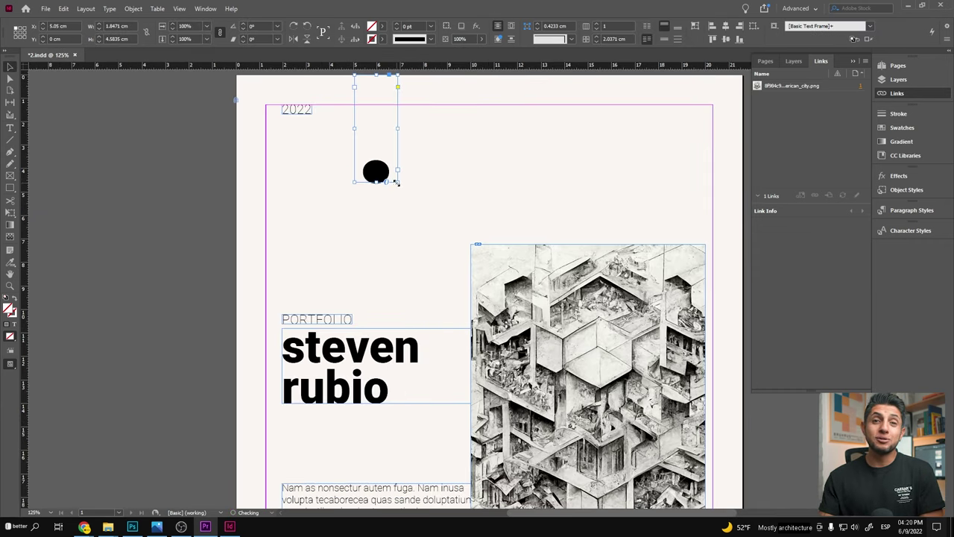
pyautogui.moveTo(366, 128); pyautogui.dragTo(386, 160)
pyautogui.doubleClick(385, 160)
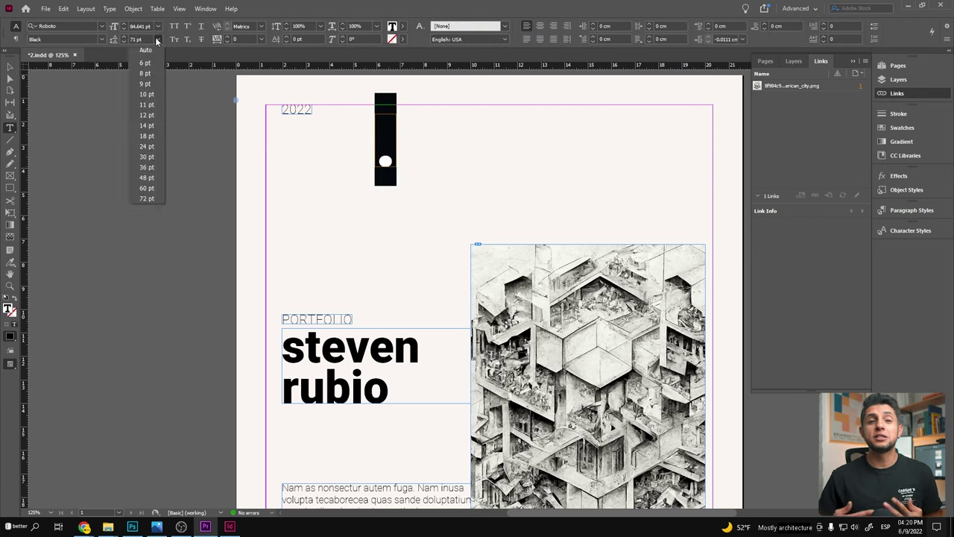
pyautogui.press('Escape')
pyautogui.press('Escape')
pyautogui.hotkey('ctrl', '-')
pyautogui.hotkey('ctrl', '-')
pyautogui.click(304, 362)
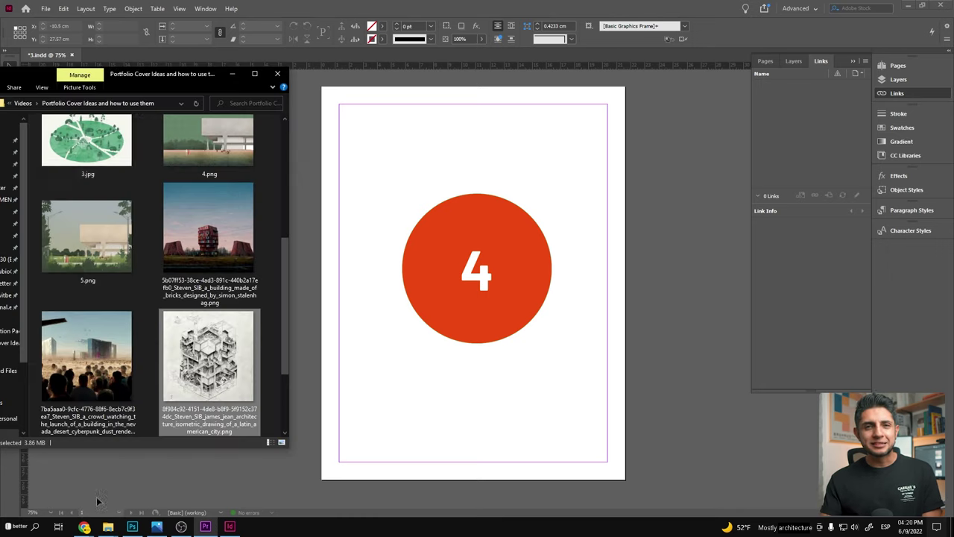
# - Place the 3.jpg Central Gardens illustration on the page
pyautogui.moveTo(86, 142); pyautogui.dragTo(526, 325)
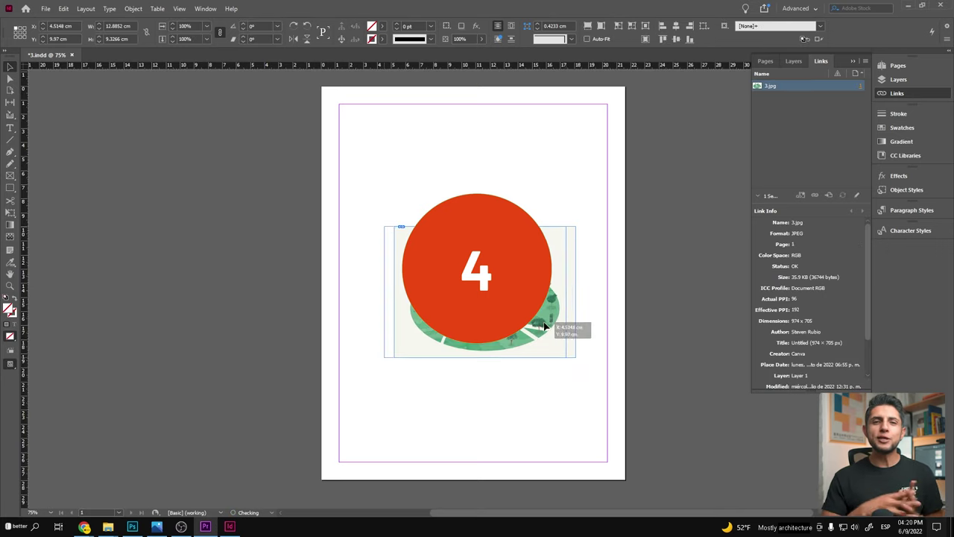
pyautogui.hotkey('ctrl', '=')
pyautogui.hotkey('ctrl', '=')
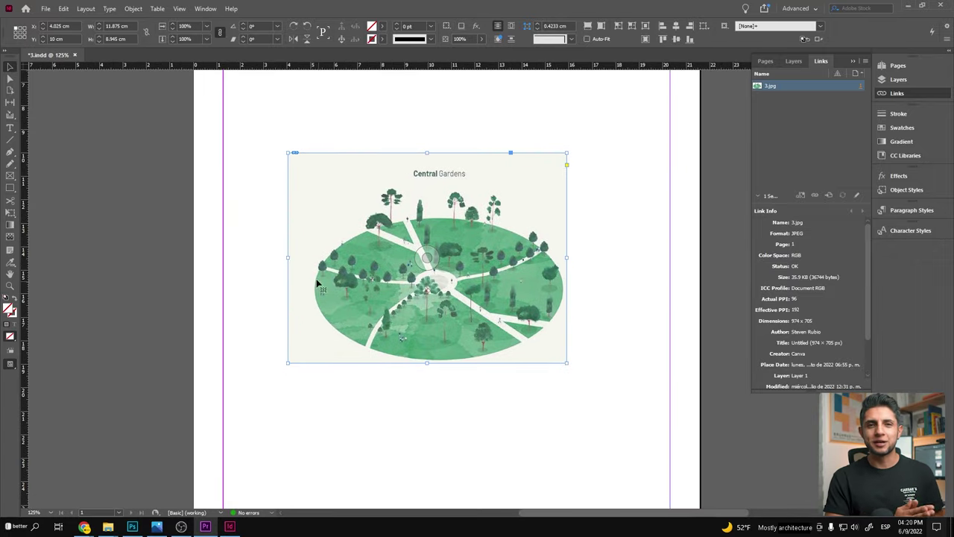
pyautogui.hotkey('ctrl', '=')
pyautogui.hotkey('ctrl', '=')
pyautogui.hotkey('ctrl', '=')
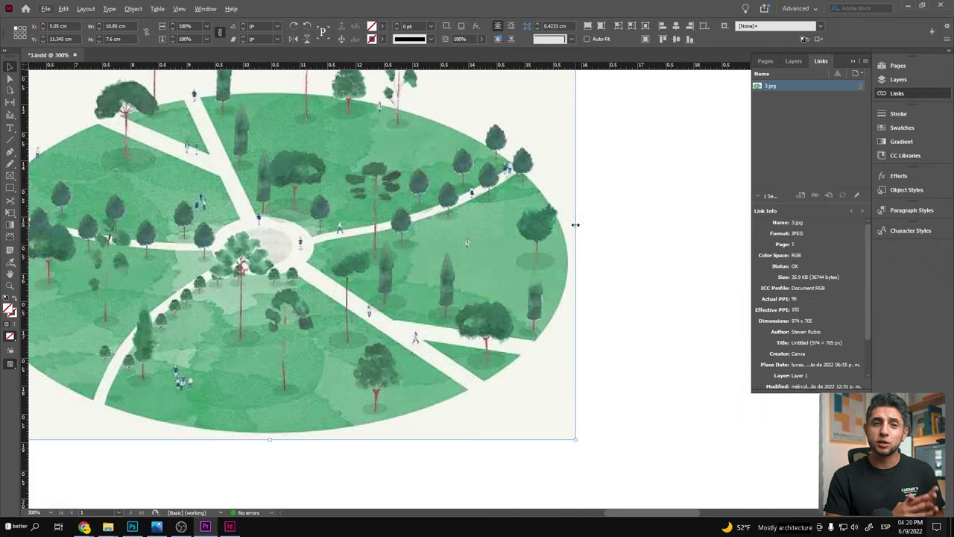
pyautogui.hotkey('ctrl', '-')
pyautogui.hotkey('ctrl', '-')
pyautogui.hotkey('ctrl', '-')
pyautogui.hotkey('ctrl', '-')
pyautogui.hotkey('ctrl', '-')
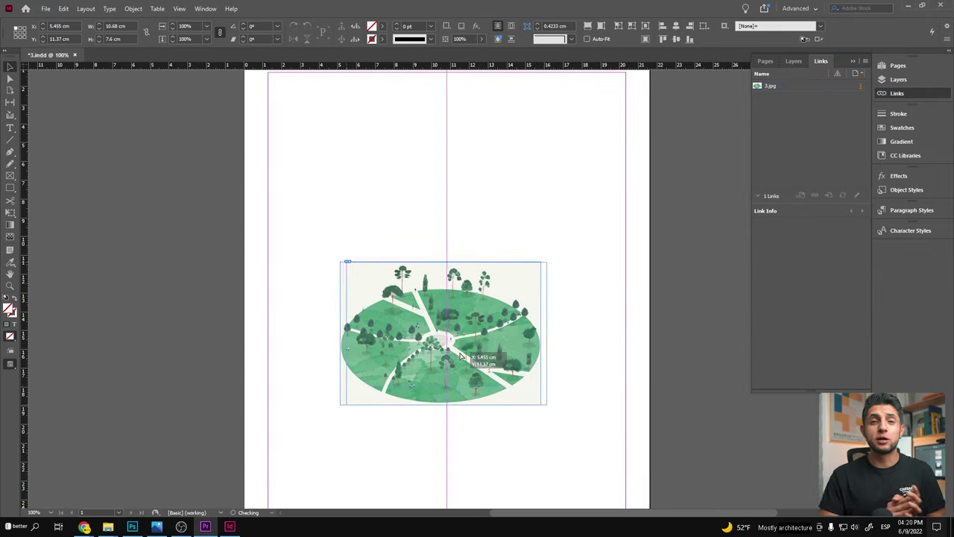
pyautogui.hotkey('ctrl', '=')
# - Add a 'Portfolio' title in Playfair Display above the image, frame fitted to its text
pyautogui.press('t')
pyautogui.moveTo(435, 232); pyautogui.dragTo(570, 275)
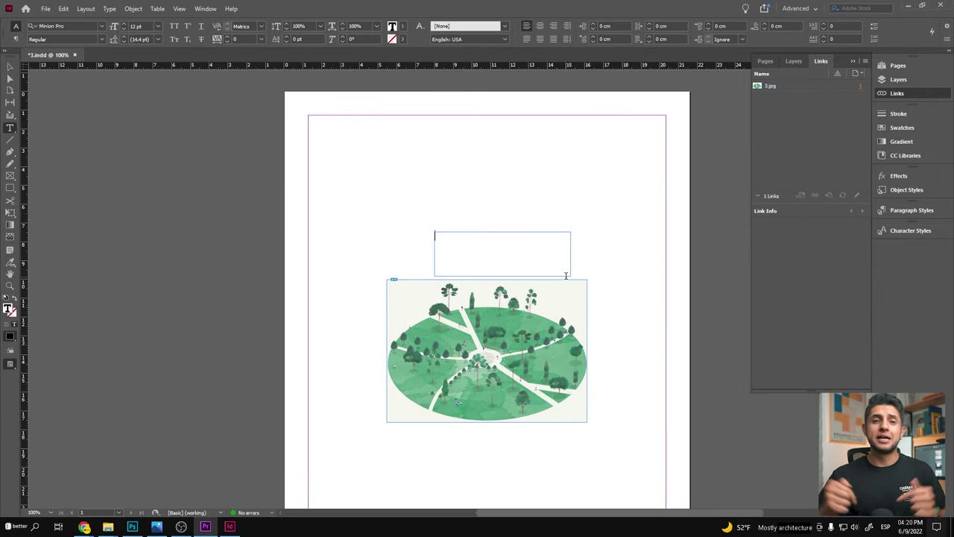
pyautogui.click(66, 26)
pyautogui.click(45, 112)
pyautogui.press('Escape')
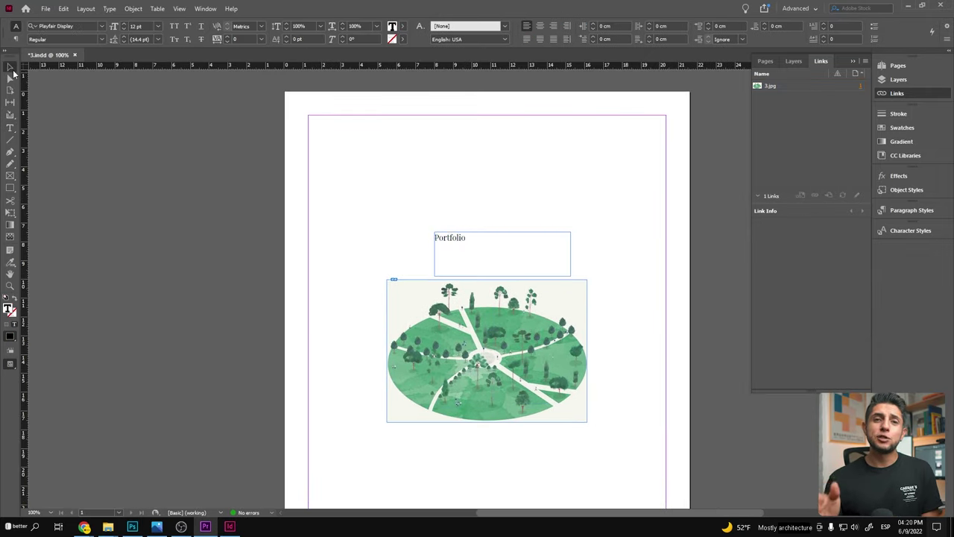
pyautogui.moveTo(570, 275); pyautogui.dragTo(508, 264)
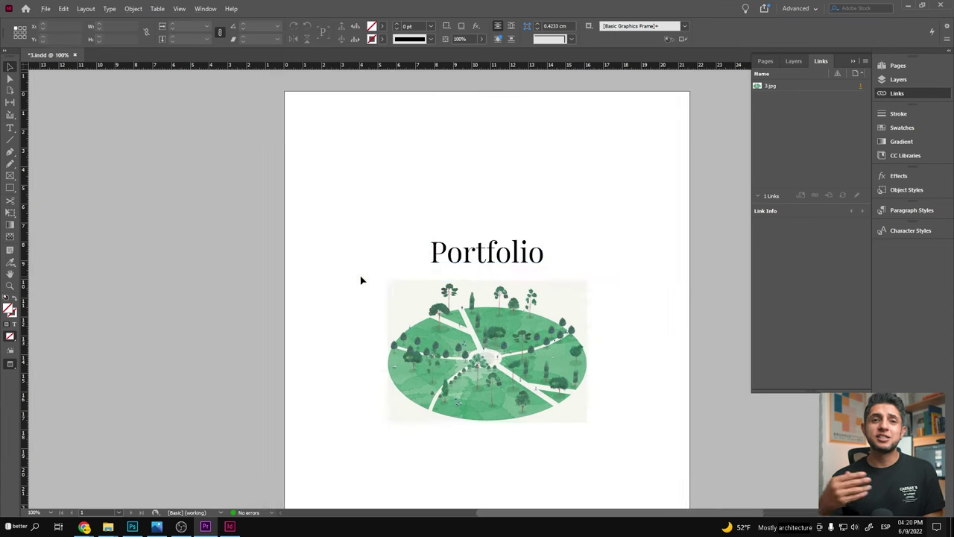
pyautogui.hscroll(2, 363, 279)
pyautogui.click(436, 240)
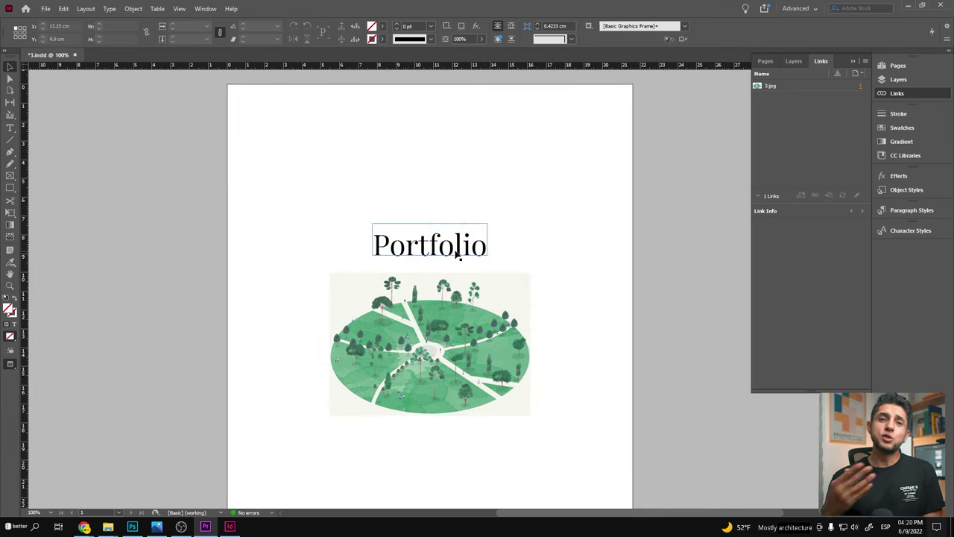
pyautogui.hotkey('ctrl', 'alt', 'c')
pyautogui.press('w')
# - Draw a rectangle covering the whole page
pyautogui.hotkey('ctrl', '-')
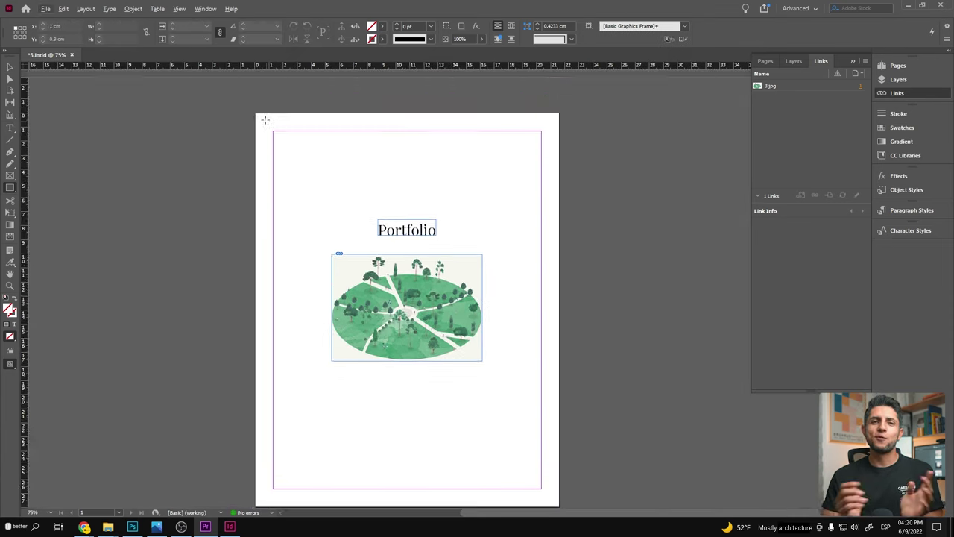
pyautogui.press('m')
pyautogui.moveTo(255, 76); pyautogui.dragTo(257, 81)
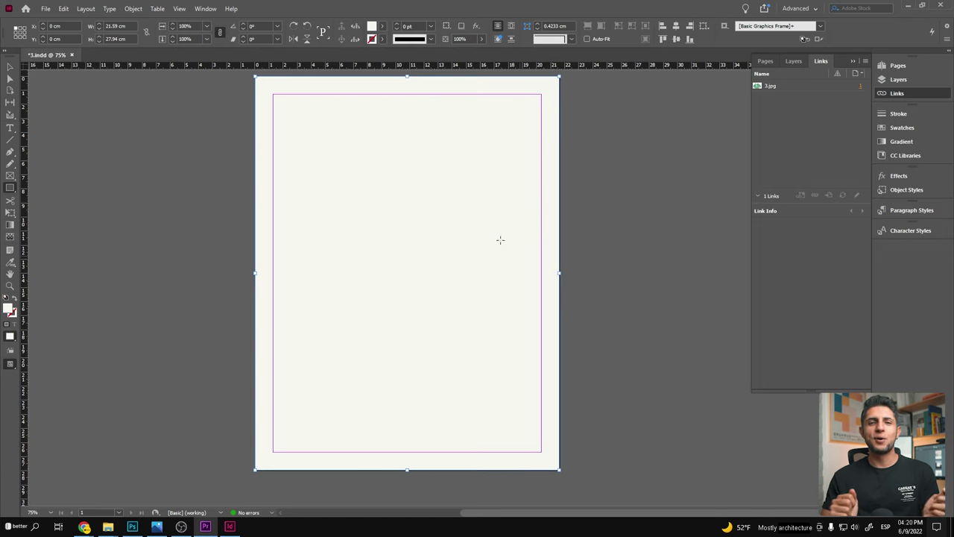
# - Send the cream page rectangle to the back and set Portfolio to a bold weight
pyautogui.rightClick(331, 112)
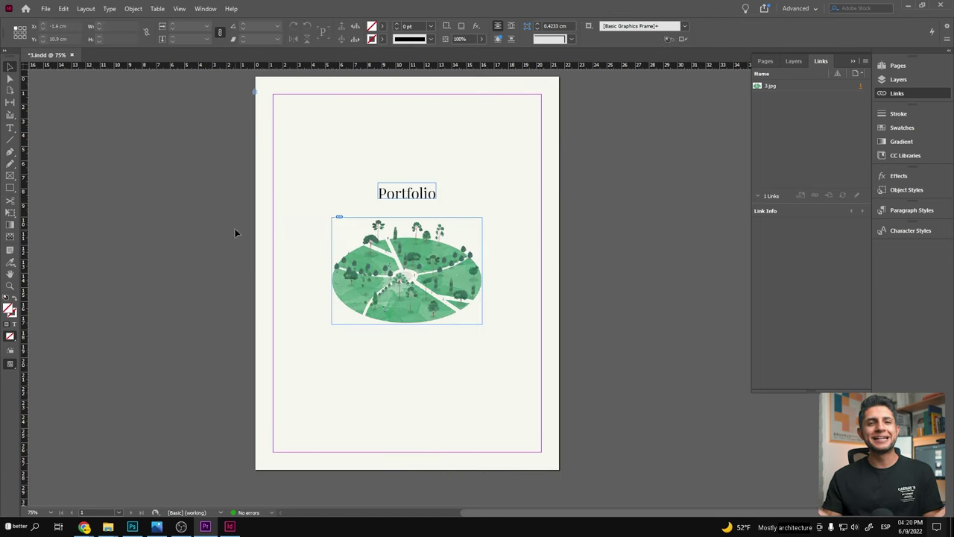
pyautogui.hotkey('ctrl', '=')
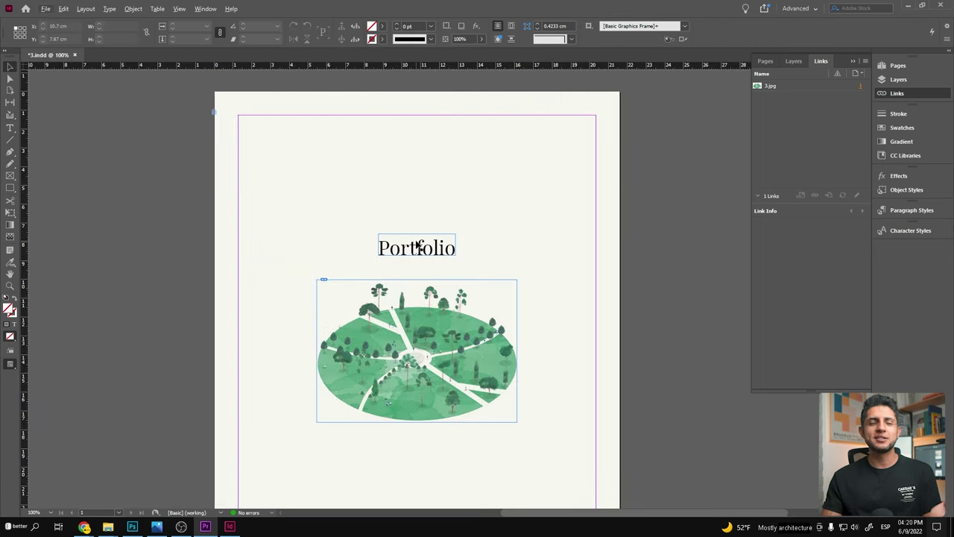
pyautogui.doubleClick(417, 247)
pyautogui.hotkey('ctrl', '=')
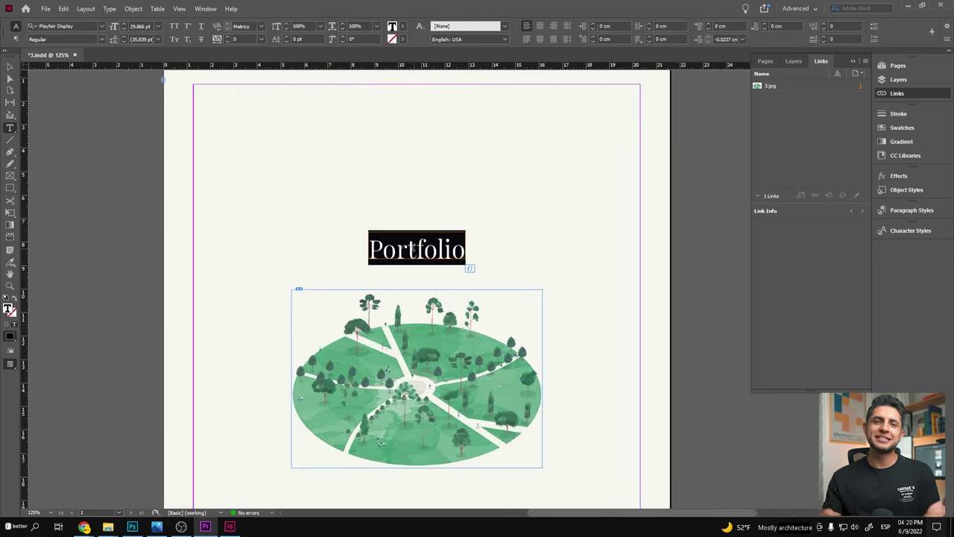
pyautogui.click(67, 39)
pyautogui.click(52, 132)
pyautogui.click(67, 39)
pyautogui.click(82, 91)
pyautogui.press('Escape')
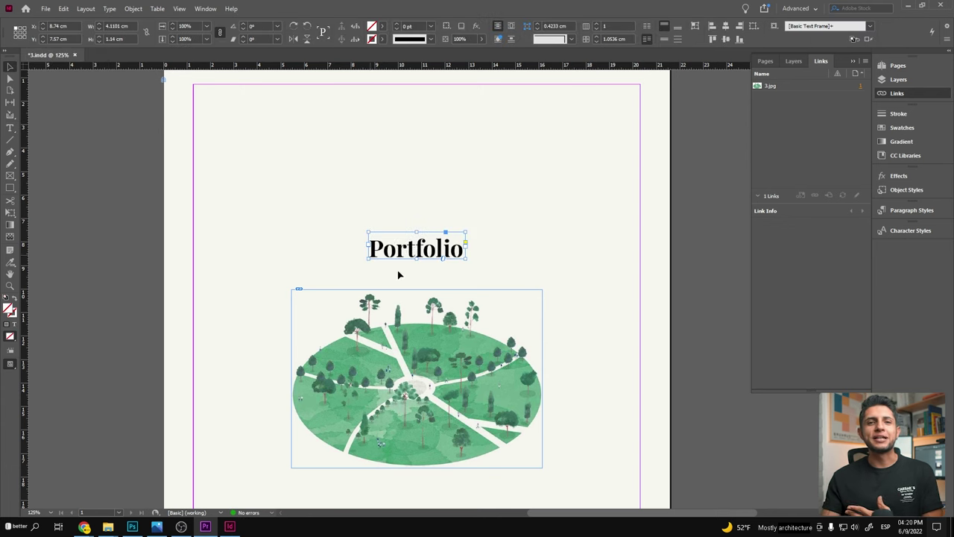
# - Turn the copied title into a small italic 'Selected Works' line just above Portfolio
pyautogui.doubleClick(415, 211)
pyautogui.write('S')
pyautogui.press('capslock')
pyautogui.write('elected')
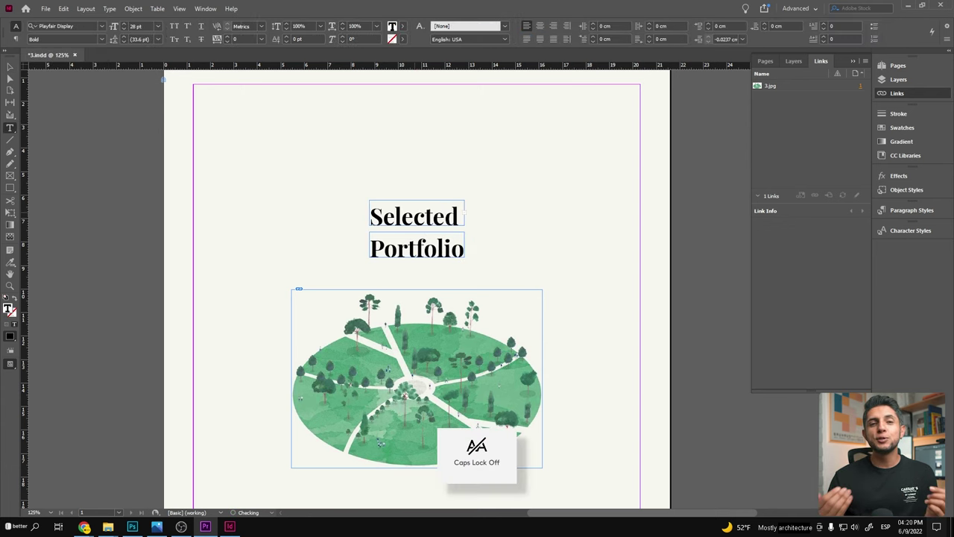
pyautogui.press('Escape')
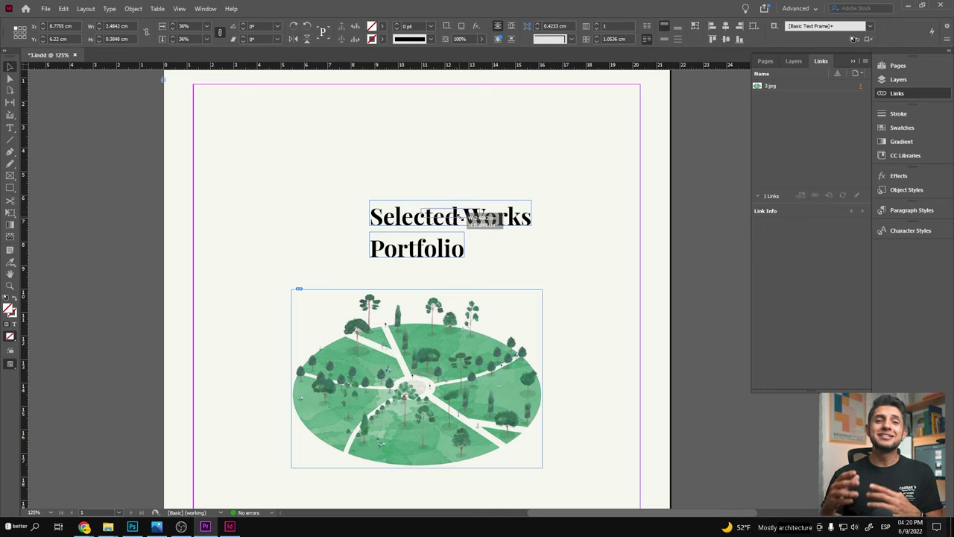
pyautogui.moveTo(461, 216); pyautogui.dragTo(451, 218)
pyautogui.scroll(3, 452, 218)
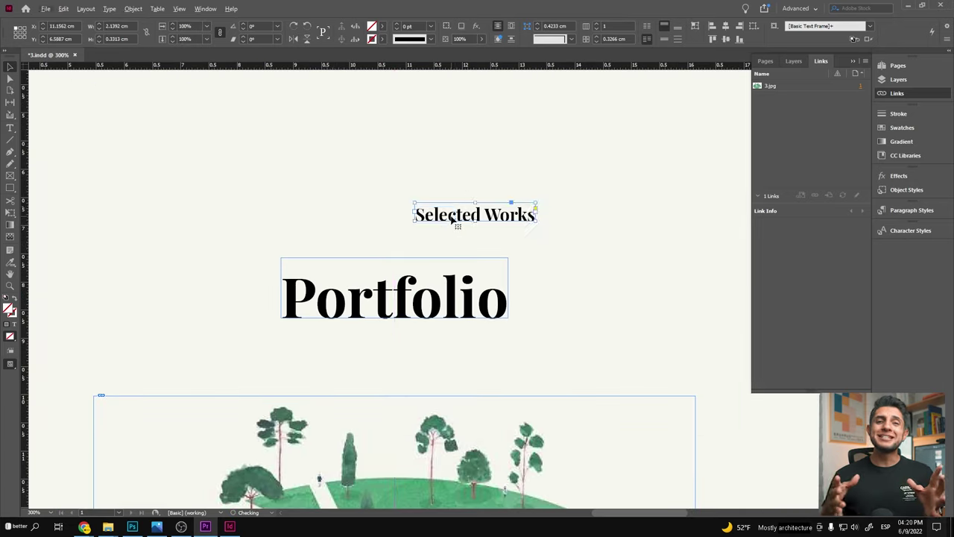
pyautogui.tripleClick(378, 216)
pyautogui.click(98, 38)
pyautogui.click(53, 59)
pyautogui.press('Escape')
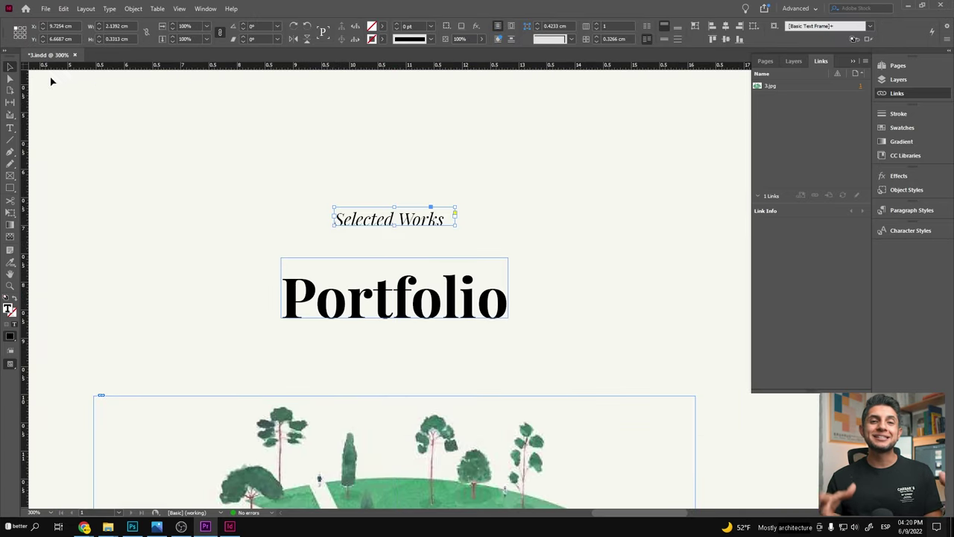
pyautogui.moveTo(428, 239); pyautogui.dragTo(429, 254)
# - Duplicate the line as '2022' near the page top and add the author's name below the image
pyautogui.scroll(-4, 494, 246)
pyautogui.scroll(3, 473, 275)
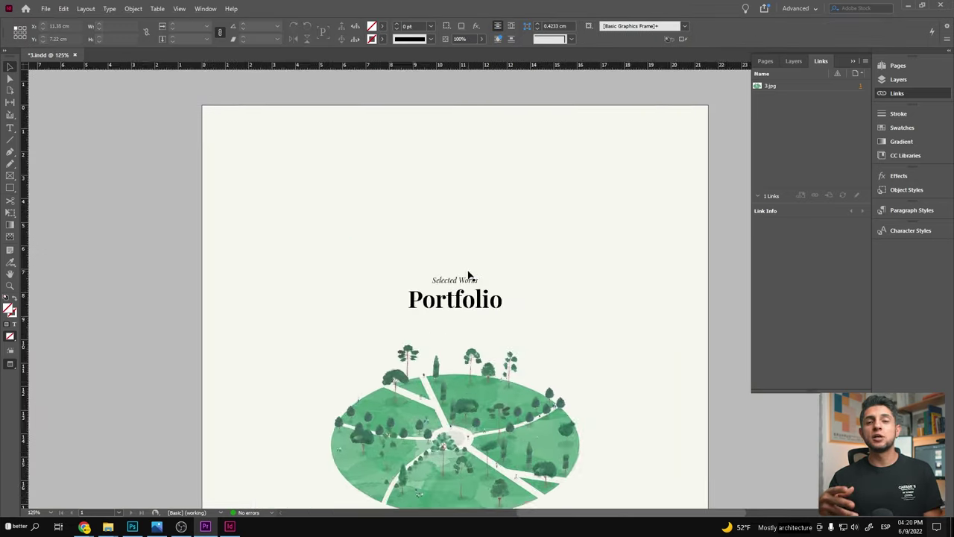
pyautogui.moveTo(457, 317); pyautogui.dragTo(457, 177)
pyautogui.tripleClick(452, 177)
pyautogui.write('2022')
pyautogui.press('Escape')
pyautogui.scroll(-2, 446, 178)
pyautogui.scroll(-3, 407, 197)
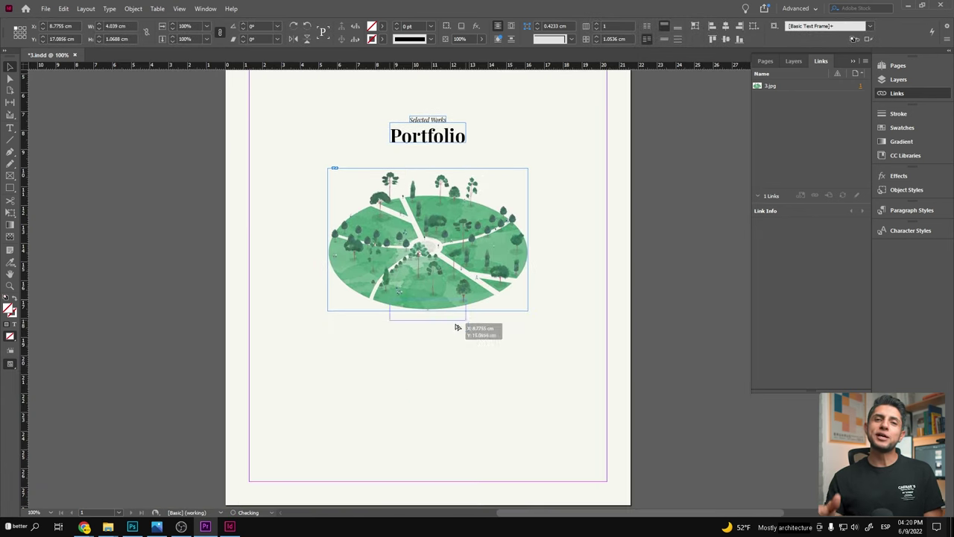
pyautogui.write('Steven Rubio')
pyautogui.press('Escape')
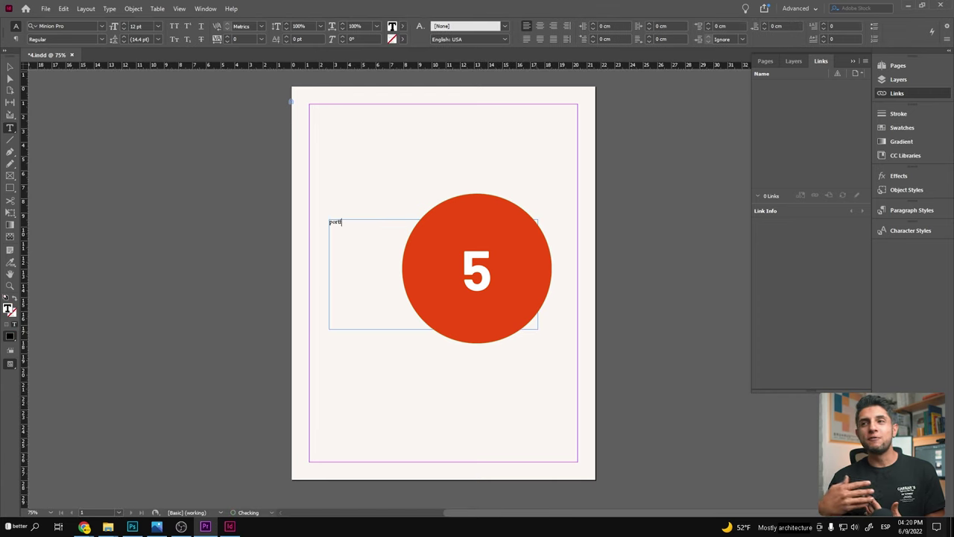
# - Set the PORT-FOLIO text to Roboto Black
pyautogui.hotkey('ctrl', '=')
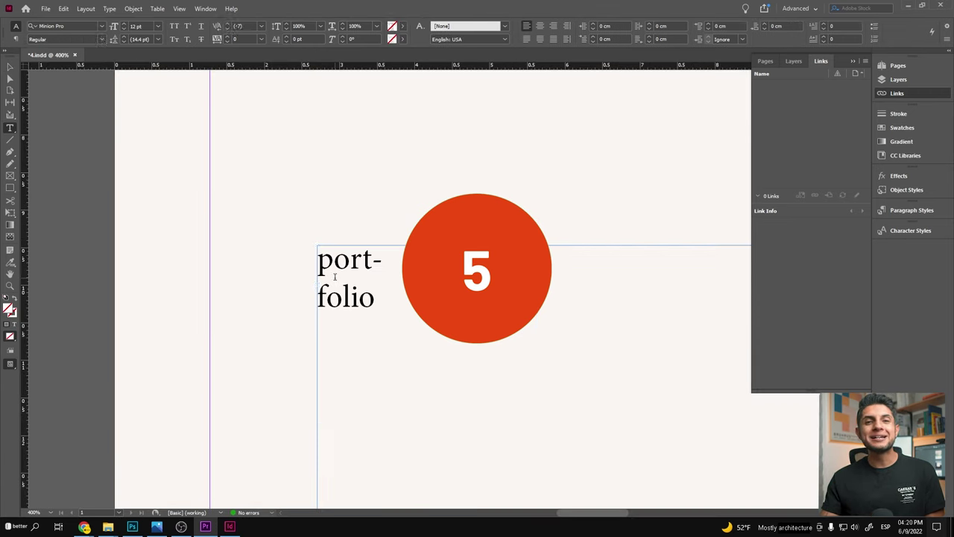
pyautogui.hotkey('ctrl', 'a')
pyautogui.click(102, 27)
pyautogui.click(101, 39)
pyautogui.click(105, 103)
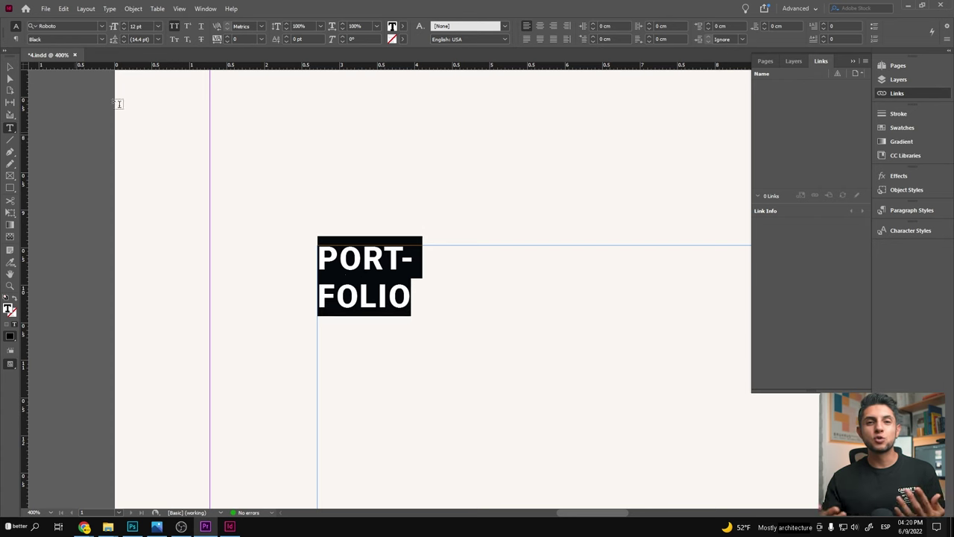
pyautogui.press('Escape')
pyautogui.hotkey('ctrl', '-')
pyautogui.hotkey('ctrl', '-')
pyautogui.hotkey('ctrl', '-')
pyautogui.hotkey('ctrl', '-')
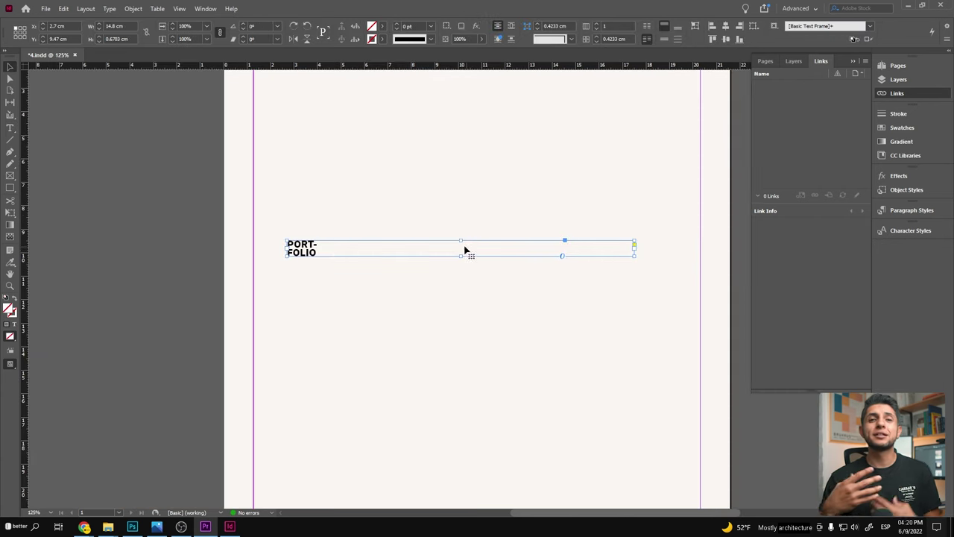
# - Scale PORT-FOLIO across the page top, slightly past the edges, and recolour it near-black
pyautogui.moveTo(323, 249); pyautogui.dragTo(525, 343)
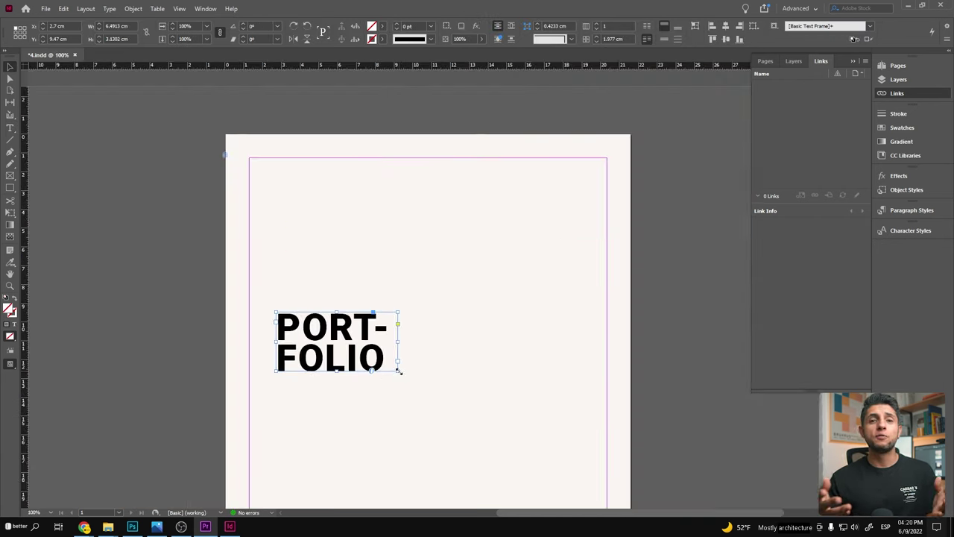
pyautogui.moveTo(398, 368); pyautogui.dragTo(573, 457)
pyautogui.moveTo(522, 423); pyautogui.dragTo(472, 243)
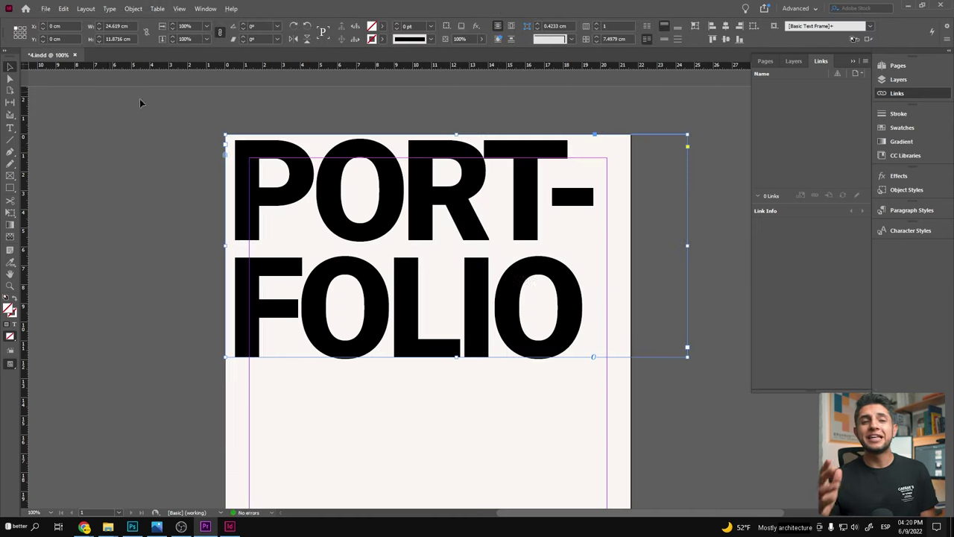
pyautogui.moveTo(687, 356); pyautogui.dragTo(742, 384)
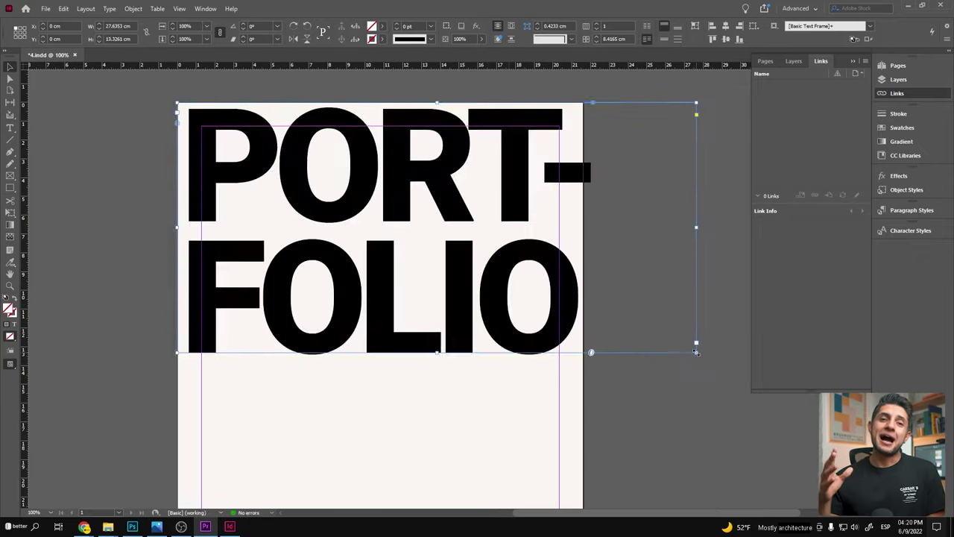
pyautogui.click(628, 266)
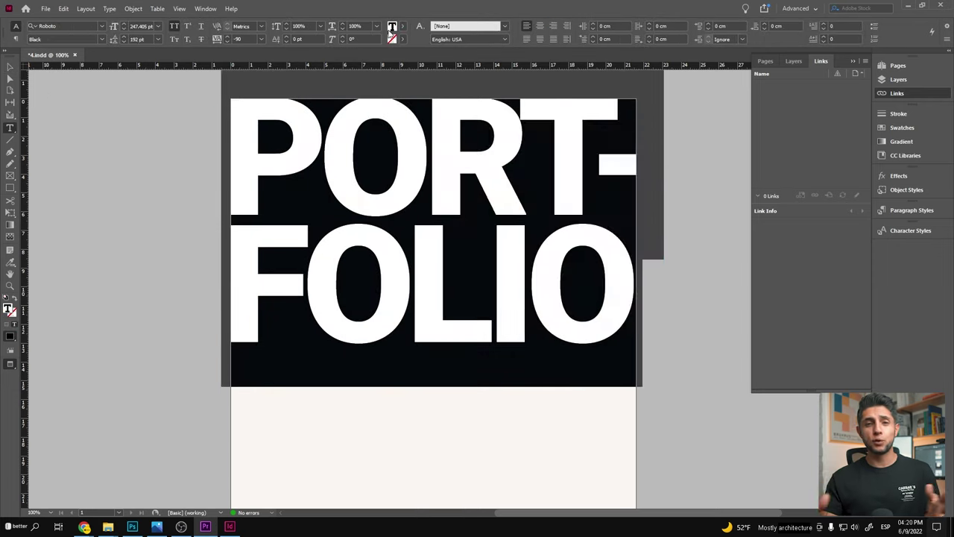
pyautogui.doubleClick(392, 28)
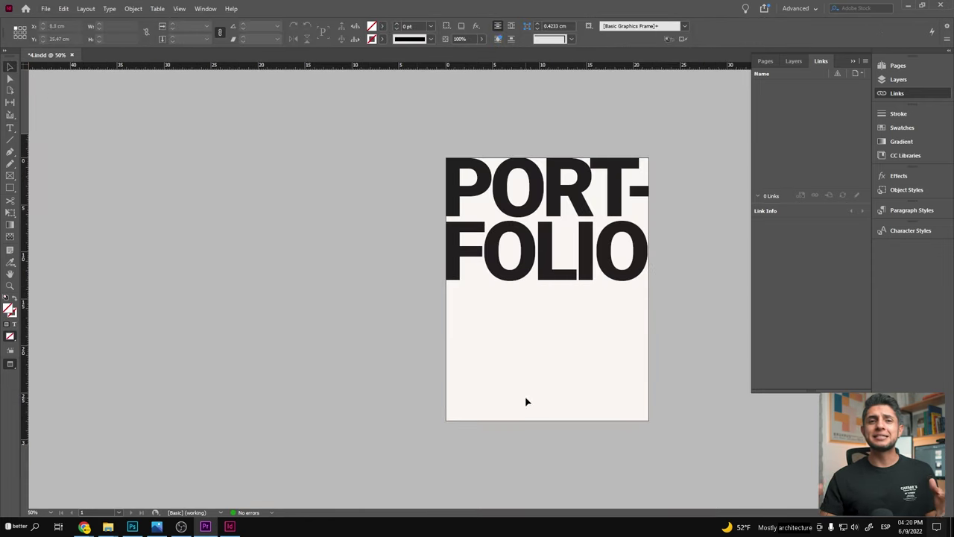
pyautogui.hotkey('ctrl', '=')
pyautogui.moveTo(603, 306); pyautogui.dragTo(614, 311)
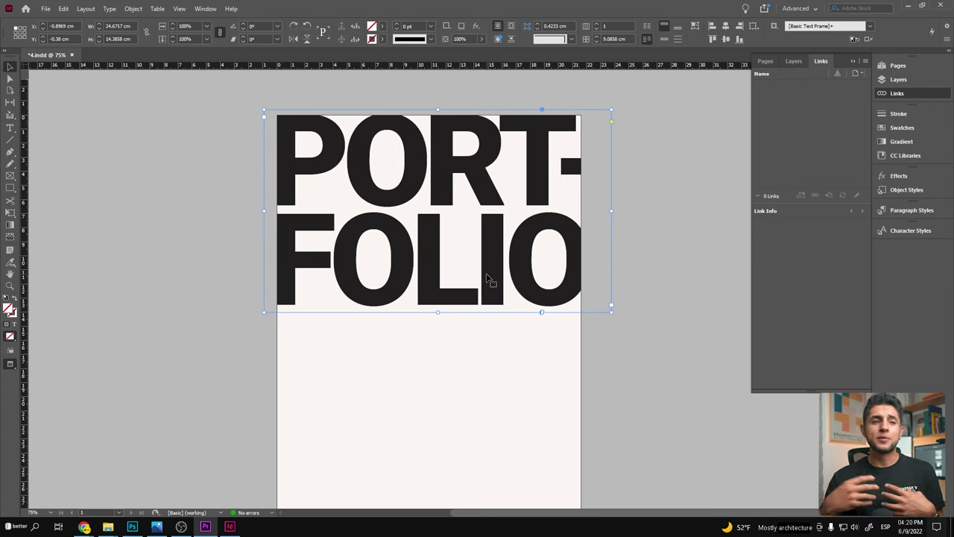
pyautogui.click(632, 346)
pyautogui.scroll(-5, 508, 278)
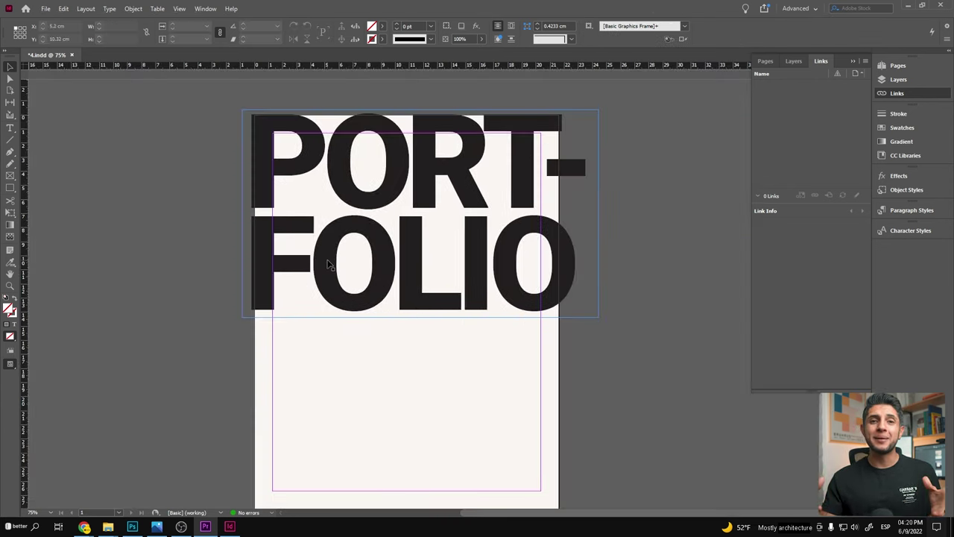
# - Add a text frame below the title with the author's name in Roboto Black
pyautogui.moveTo(278, 341); pyautogui.dragTo(474, 366)
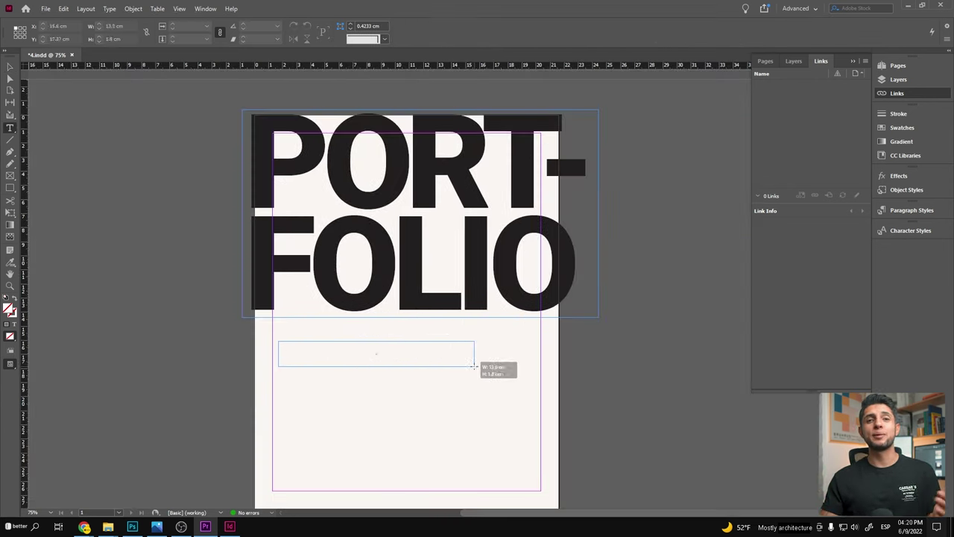
pyautogui.write('steven rubio')
pyautogui.click(67, 26)
pyautogui.write('roboto')
pyautogui.click(64, 134)
pyautogui.click(67, 39)
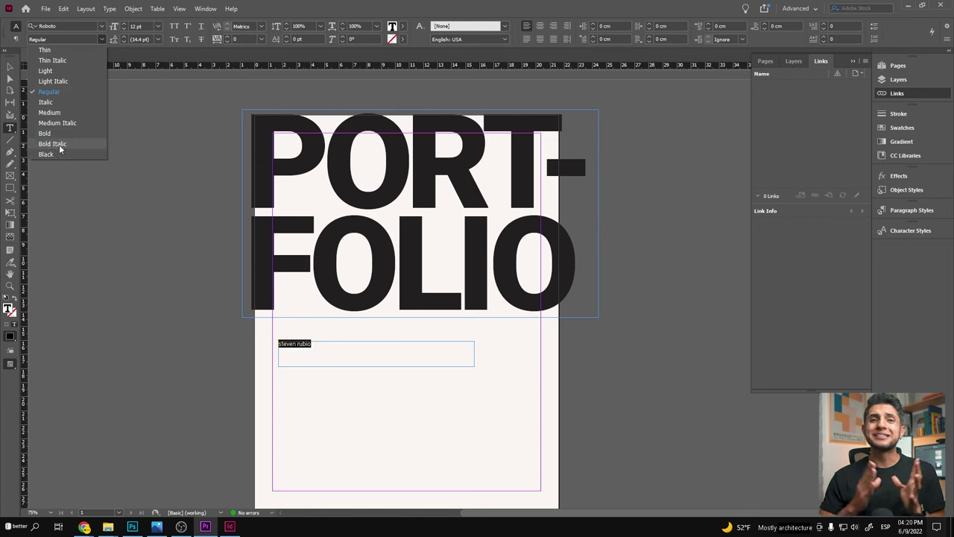
pyautogui.click(59, 154)
pyautogui.press('Escape')
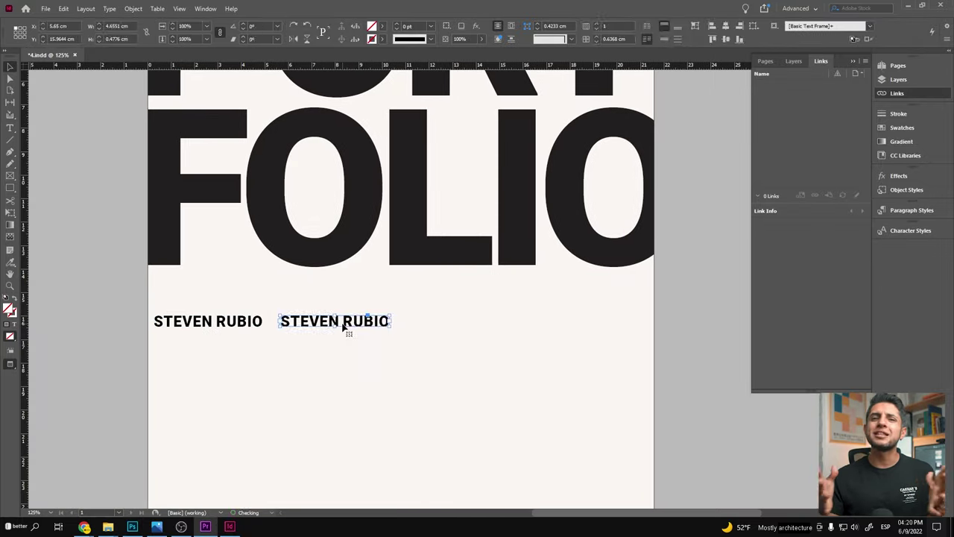
# - Create 'SELECTED WORKS' and '2022' labels from copies of the name frame
pyautogui.write('SELECTED WORKS')
pyautogui.click(10, 68)
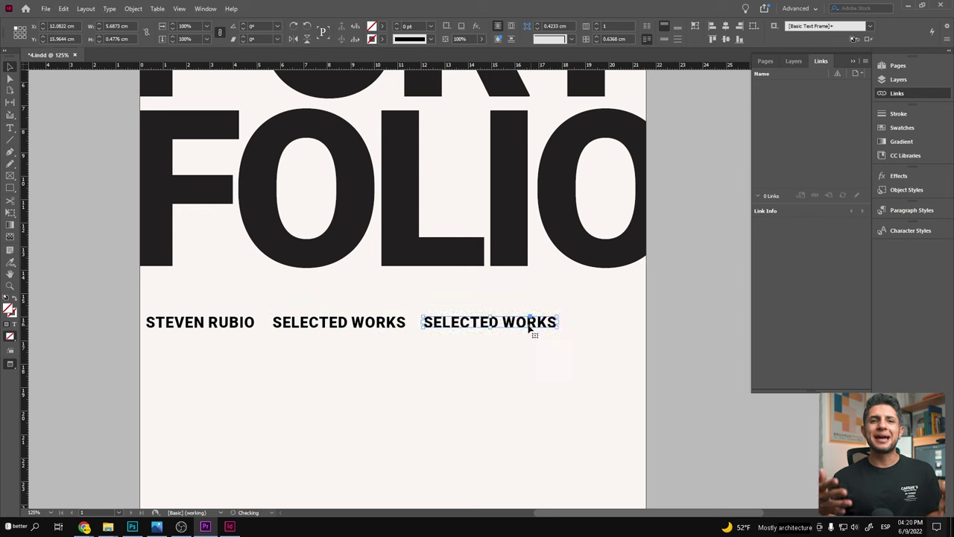
pyautogui.doubleClick(529, 326)
pyautogui.hotkey('ctrl', 'a')
pyautogui.write('2022')
pyautogui.press('Escape')
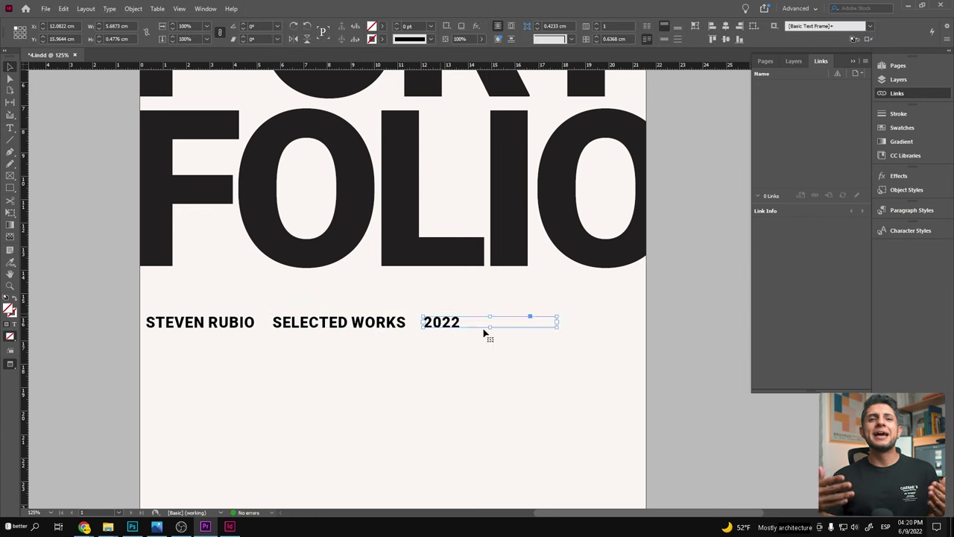
# - Duplicate the label as 'ARCHITECTURE' and place it at the row's right end
pyautogui.moveTo(535, 328); pyautogui.dragTo(502, 327)
pyautogui.doubleClick(501, 324)
pyautogui.write('AR')
pyautogui.write('CHITECTURE')
pyautogui.press('Escape')
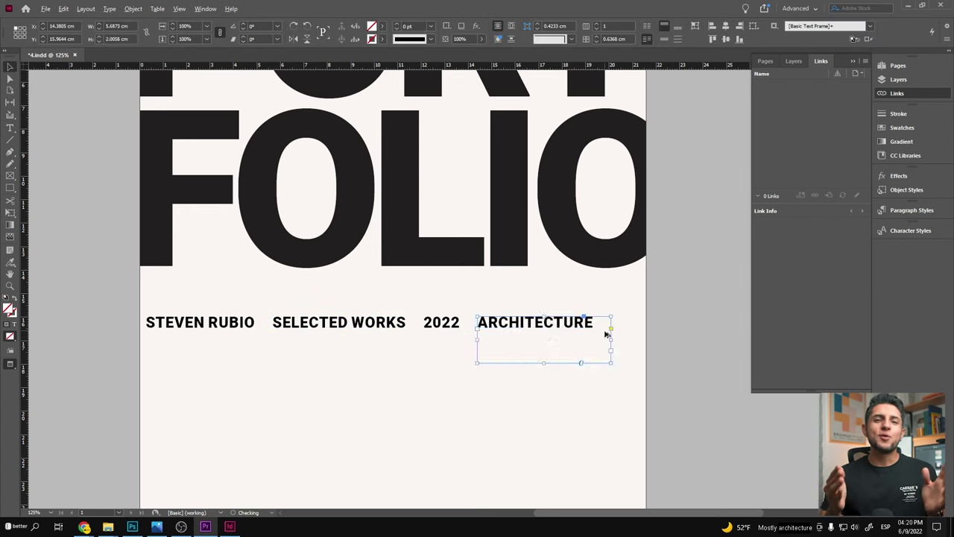
pyautogui.moveTo(507, 330); pyautogui.dragTo(543, 330)
pyautogui.moveTo(481, 329); pyautogui.dragTo(485, 330)
pyautogui.hotkey('ctrl', '-')
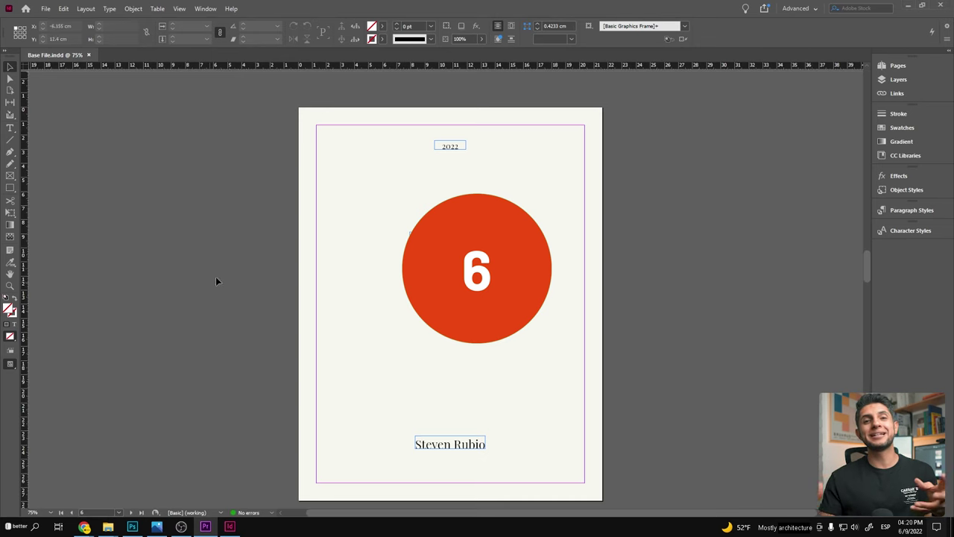
# - Scroll through the earlier covers in Base File.indd, toggling Preview mode on and off
pyautogui.scroll(-1, 229, 270)
pyautogui.scroll(-2, 229, 271)
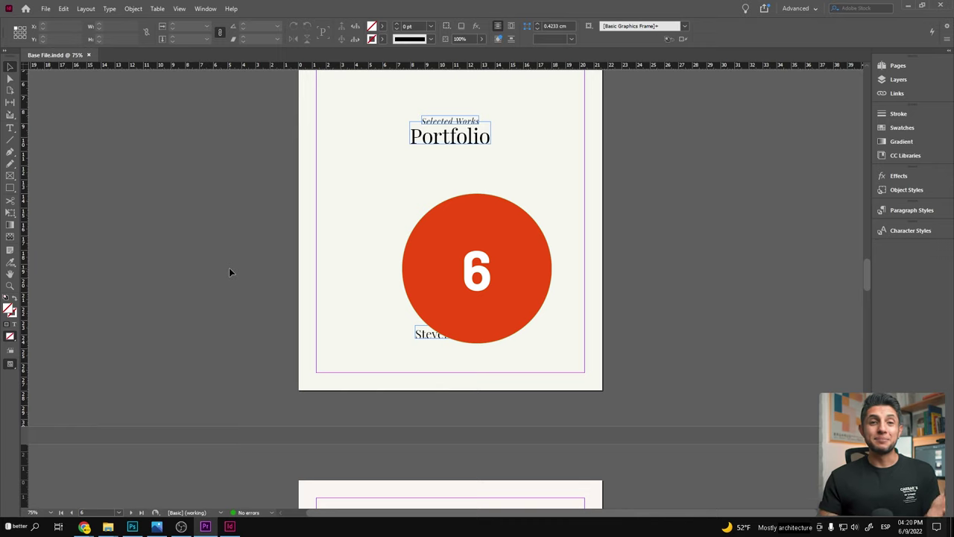
pyautogui.press('w')
pyautogui.scroll(1, 229, 271)
pyautogui.scroll(1, 230, 272)
pyautogui.scroll(-10, 230, 272)
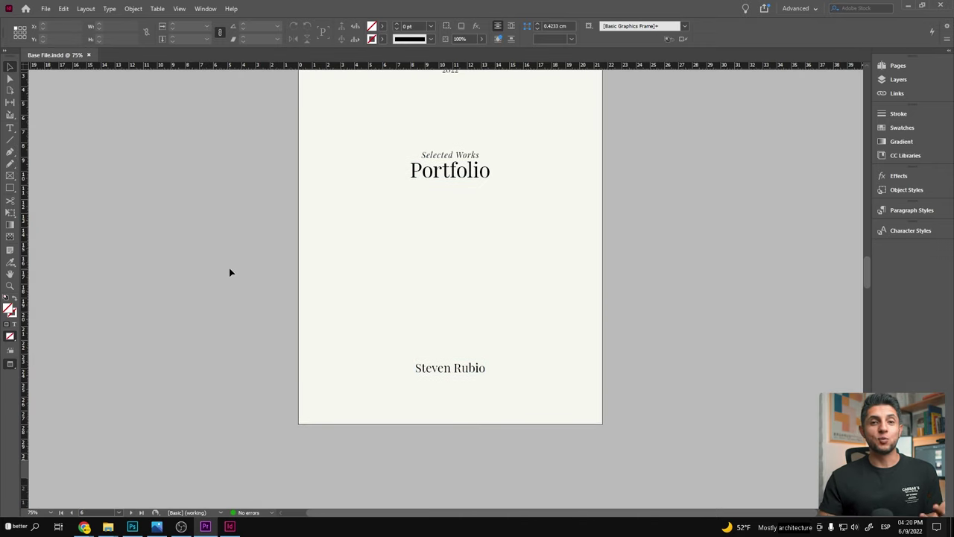
pyautogui.scroll(-1, 229, 272)
pyautogui.press('w')
pyautogui.scroll(1, 229, 272)
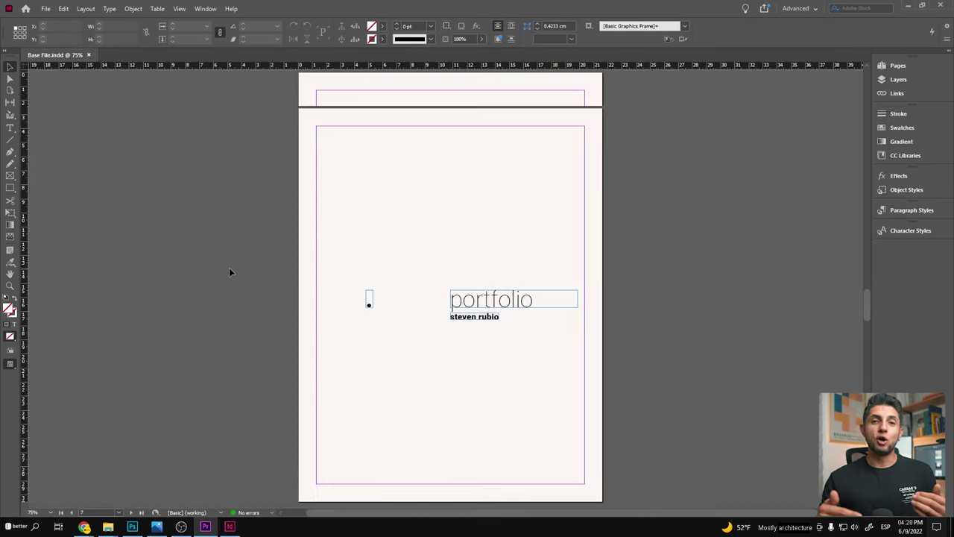
pyautogui.press('w')
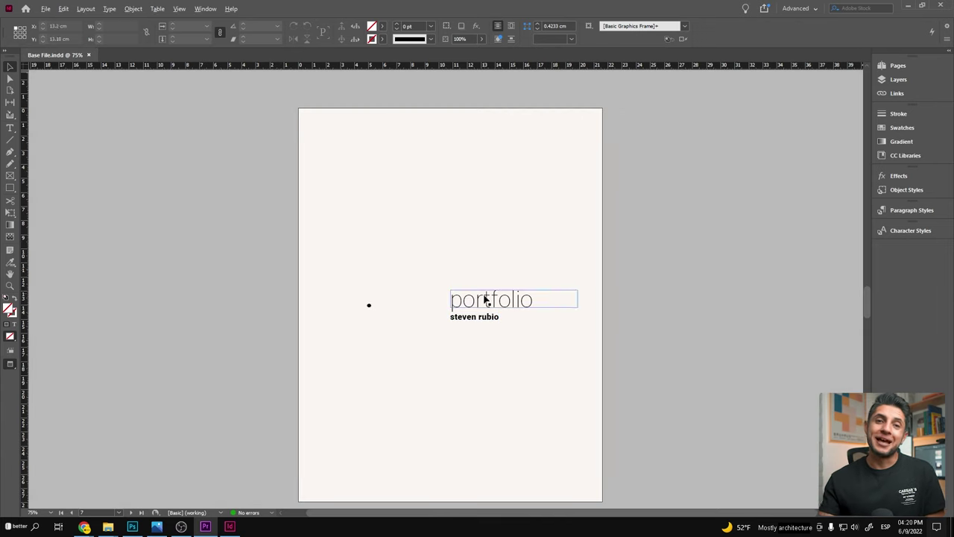
pyautogui.scroll(2, 485, 303)
pyautogui.scroll(-4, 483, 314)
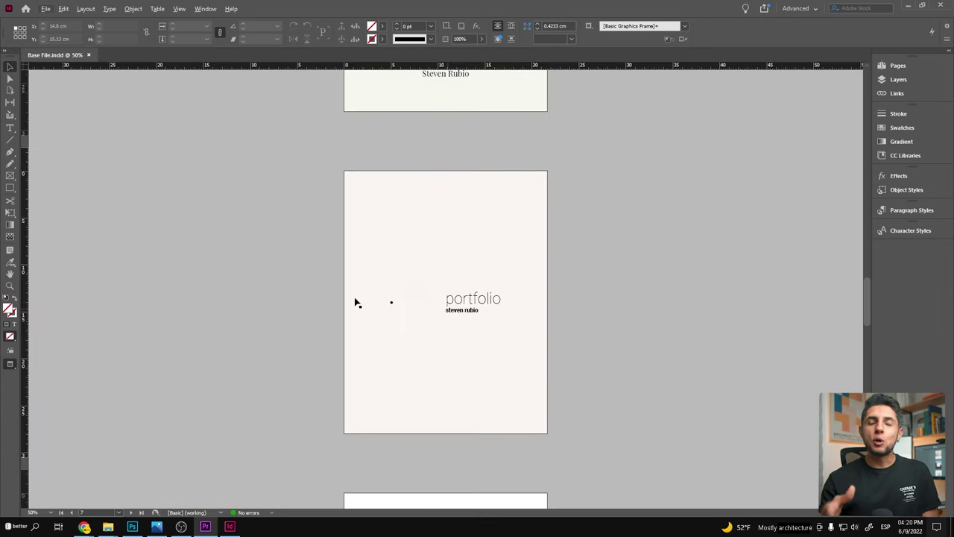
pyautogui.scroll(-5, 304, 291)
pyautogui.press('w')
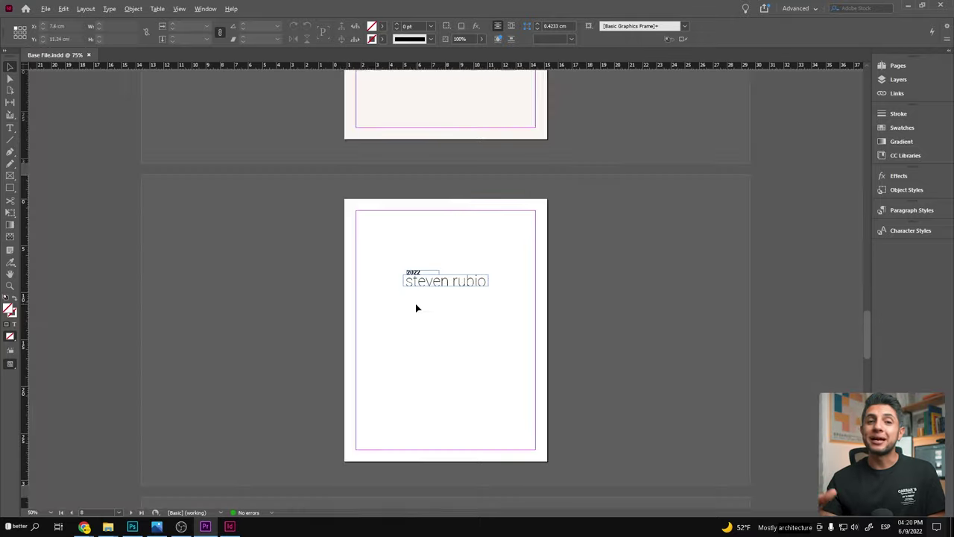
pyautogui.scroll(3, 439, 284)
pyautogui.scroll(-3, 485, 262)
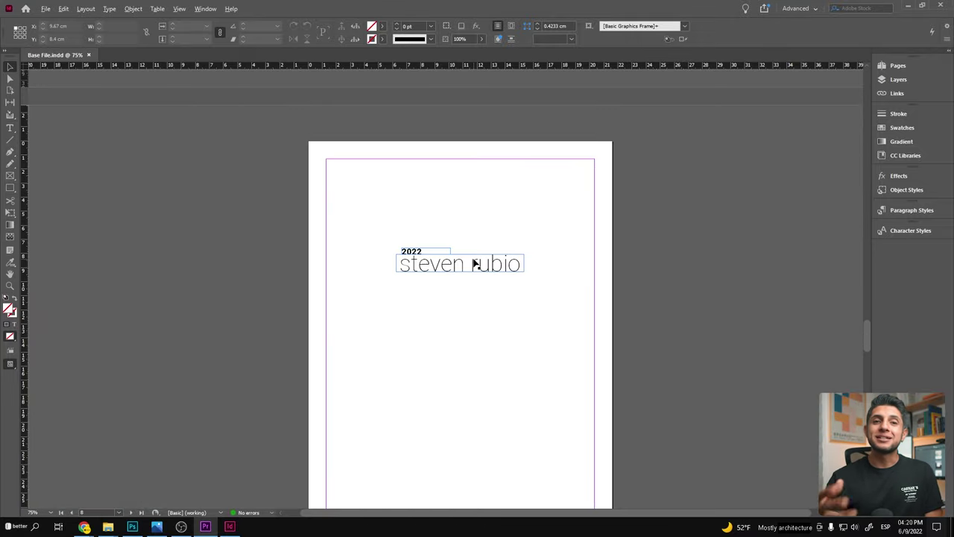
pyautogui.scroll(-2, 474, 265)
pyautogui.press('w')
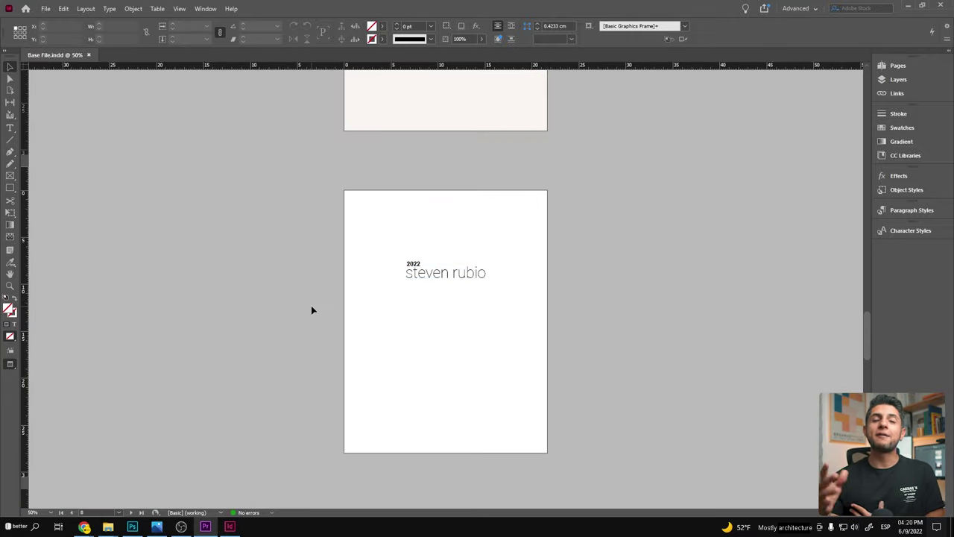
pyautogui.scroll(-5, 312, 310)
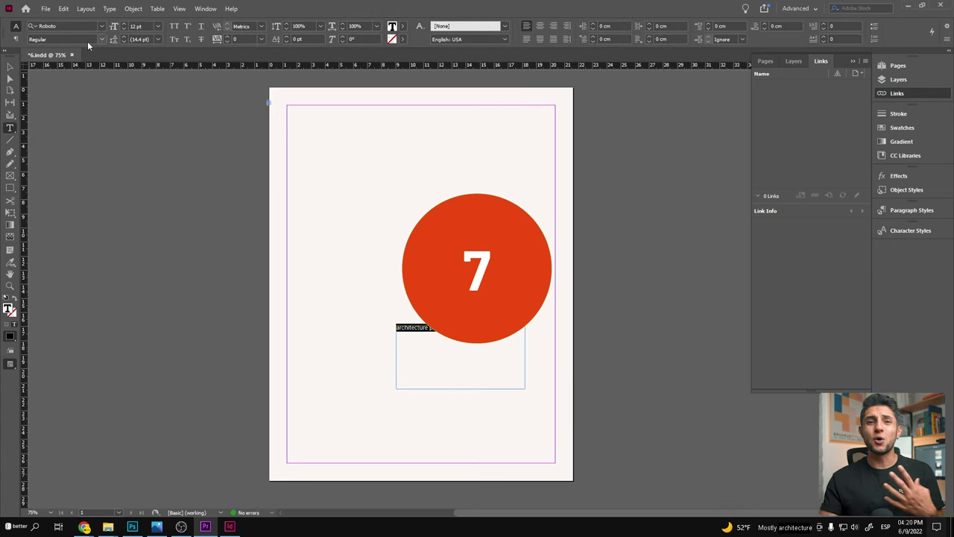
# - Make the 'architecture portfolio.' title large and heavy and add the author's name line
pyautogui.click(123, 27)
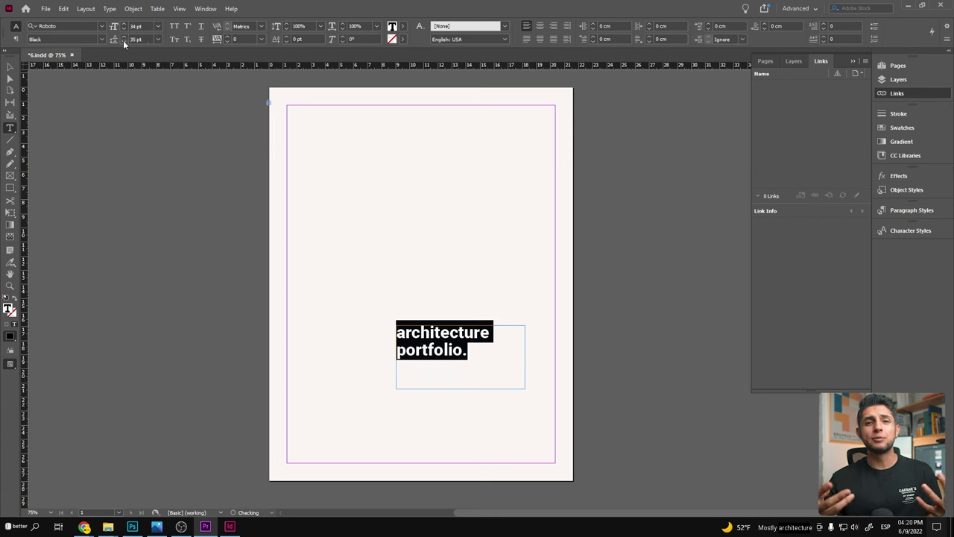
pyautogui.press('Escape')
pyautogui.doubleClick(460, 353)
pyautogui.write('steven rubio')
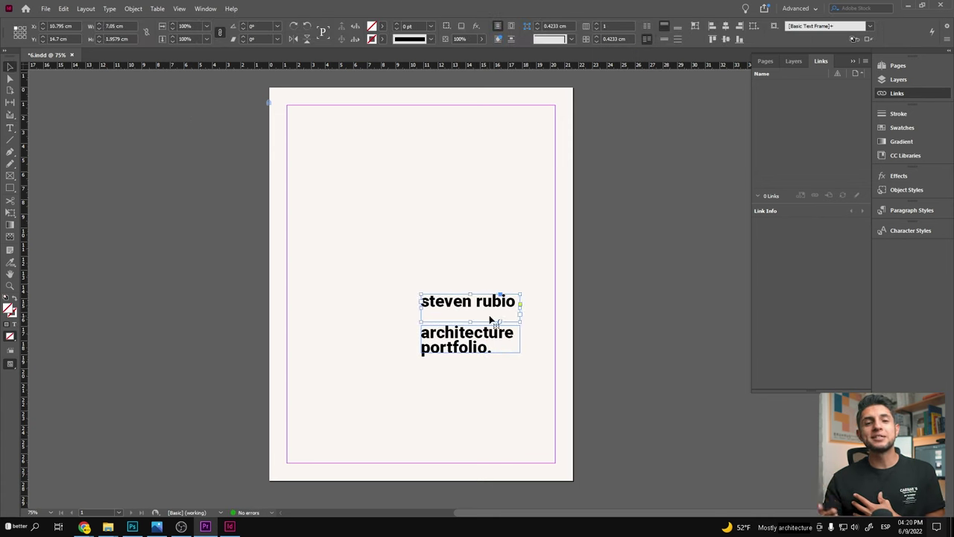
pyautogui.press('Escape')
pyautogui.hotkey('ctrl', '=')
pyautogui.hotkey('ctrl', '=')
pyautogui.hotkey('ctrl', '=')
# - Add a 'selected works' frame below the title and draw a black rectangle over the name
pyautogui.moveTo(358, 313); pyautogui.dragTo(544, 387)
pyautogui.write('selected works')
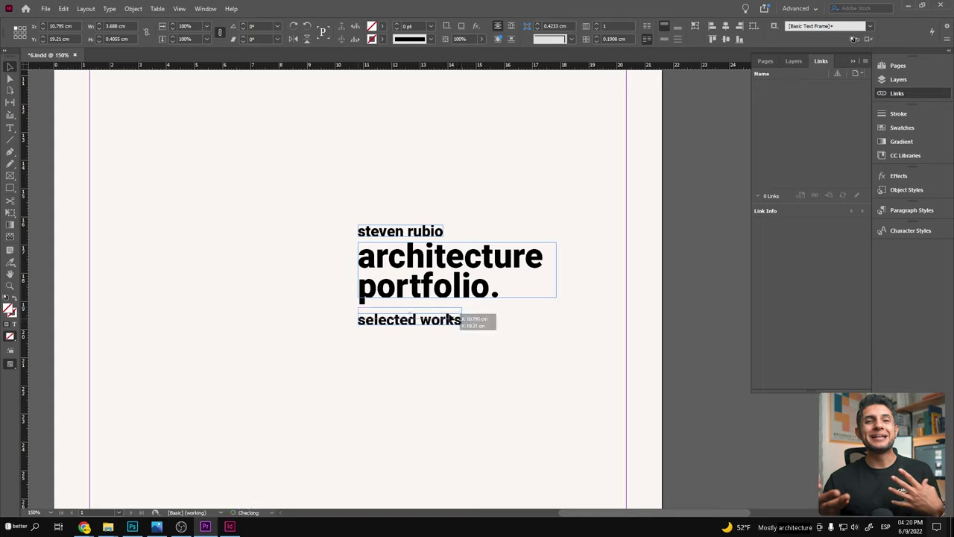
pyautogui.press('Escape')
pyautogui.hotkey('ctrl', '-')
pyautogui.hotkey('ctrl', '-')
pyautogui.hotkey('ctrl', '-')
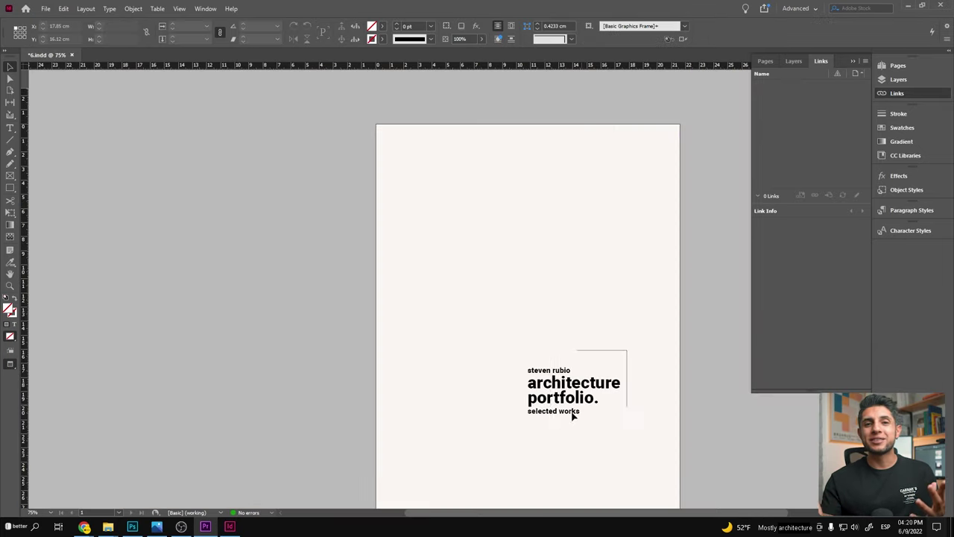
pyautogui.hotkey('ctrl', '=')
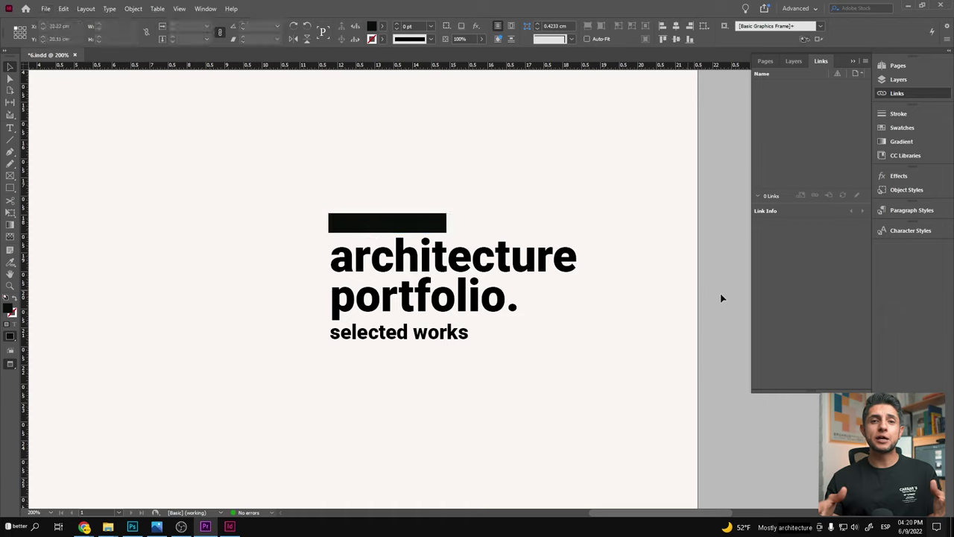
pyautogui.hotkey('ctrl', '=')
pyautogui.moveTo(365, 185); pyautogui.dragTo(403, 306)
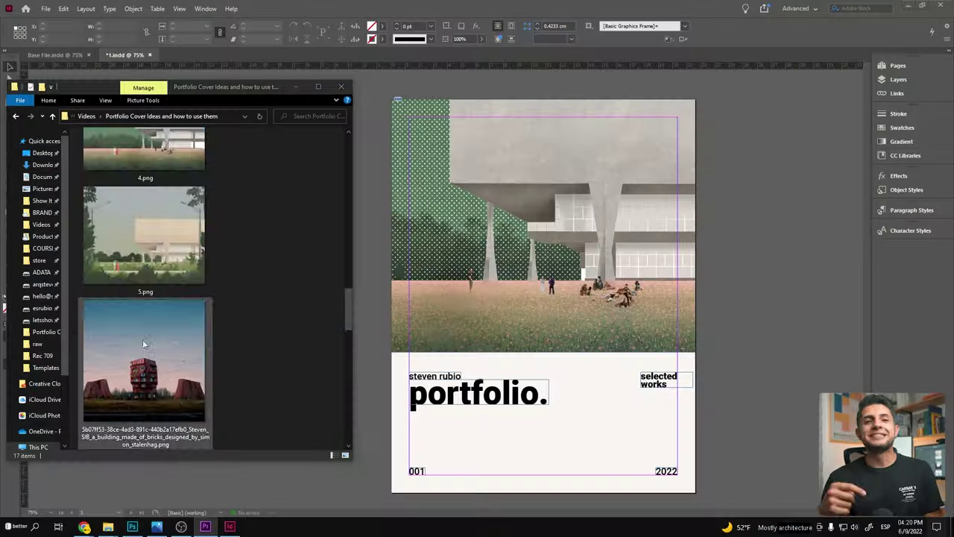
# - Place the desert building image in the cover photo frame, sized to fill the top
pyautogui.scroll(-2, 142, 339)
pyautogui.moveTo(157, 363); pyautogui.dragTo(521, 226)
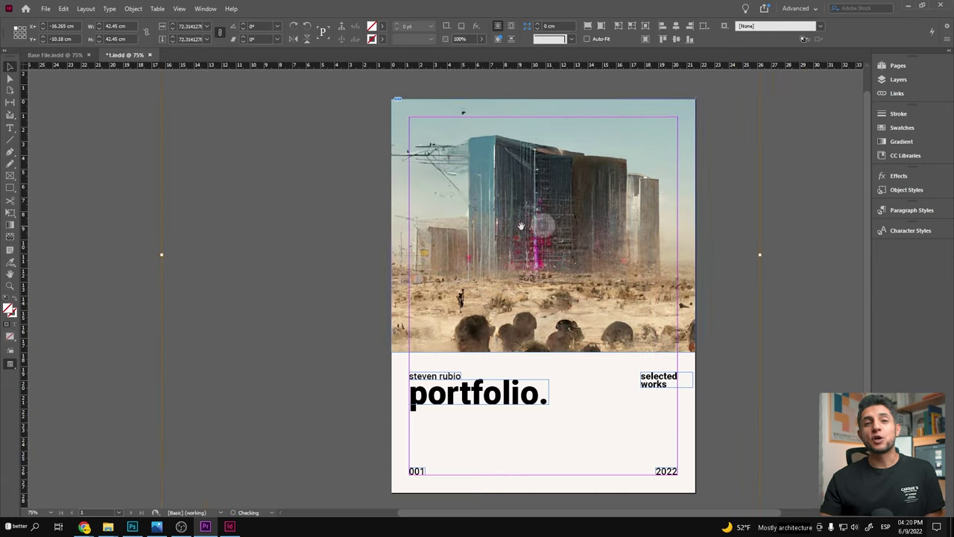
pyautogui.moveTo(720, 247); pyautogui.dragTo(747, 250)
pyautogui.press('w')
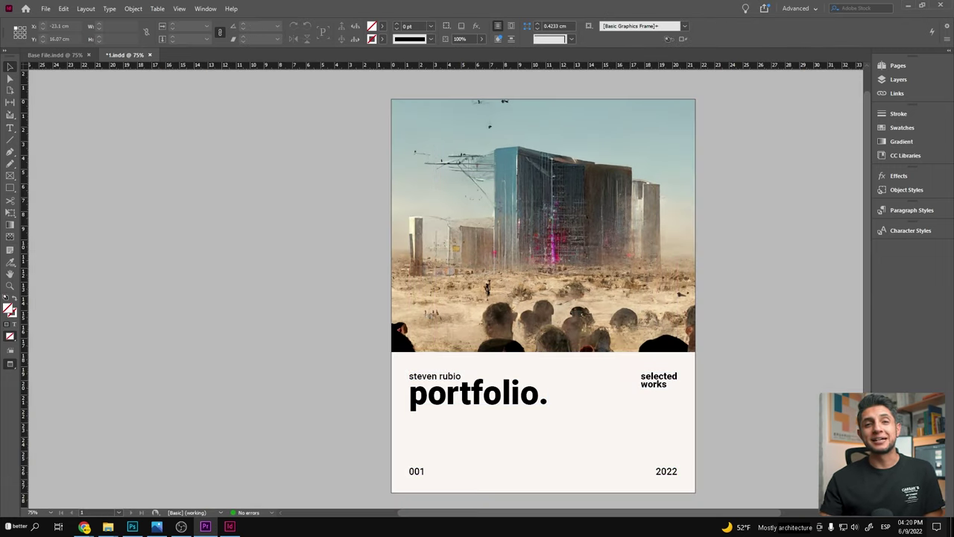
# - Set the 'portfolio.' title to Playfair Display
pyautogui.doubleClick(432, 393)
pyautogui.write('W')
pyautogui.click(94, 40)
pyautogui.click(75, 115)
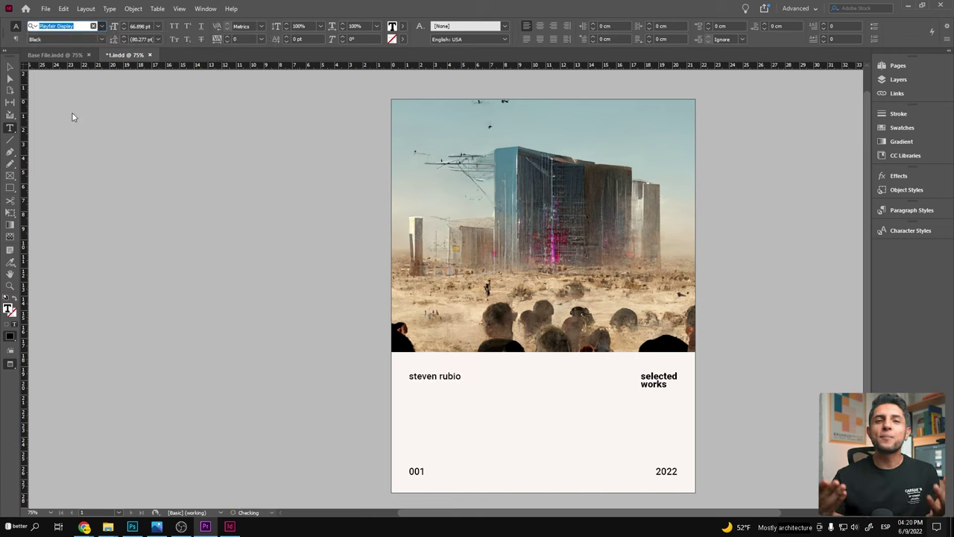
pyautogui.press('Escape')
pyautogui.press('w')
# - Switch the name and 'selected works' lines to the heavy Playfair Display serif
pyautogui.tripleClick(452, 380)
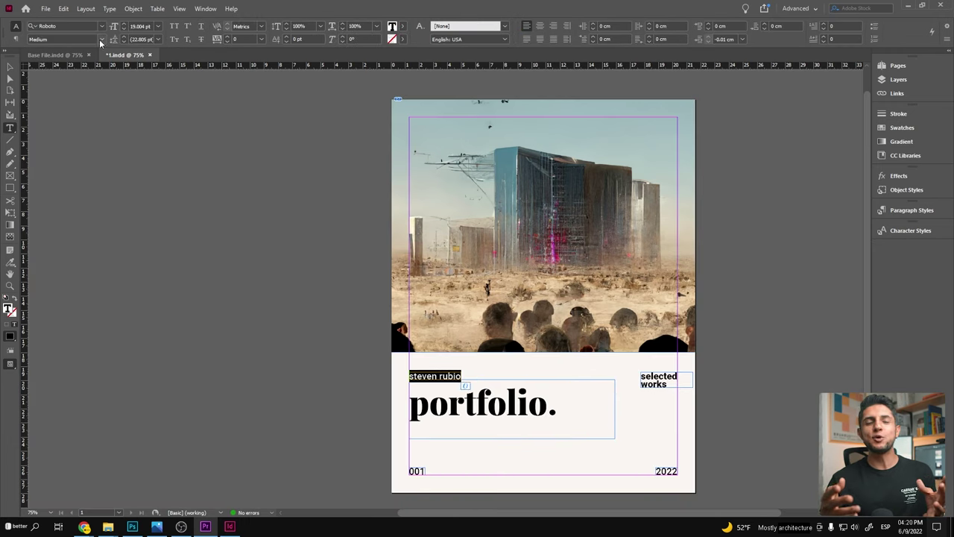
pyautogui.click(94, 40)
pyautogui.click(75, 103)
pyautogui.press('Escape')
pyautogui.tripleClick(659, 380)
pyautogui.click(94, 40)
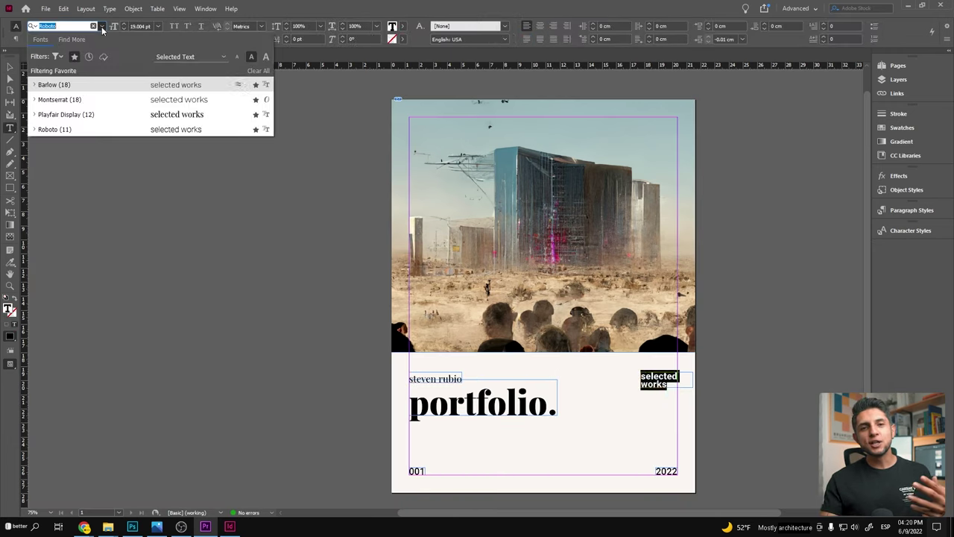
pyautogui.click(75, 114)
pyautogui.press('Escape')
pyautogui.press('w')
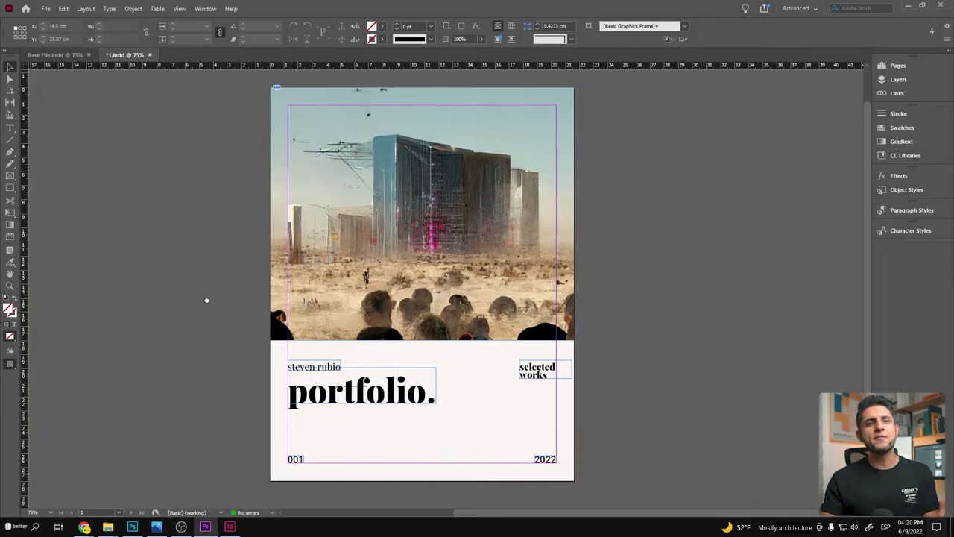